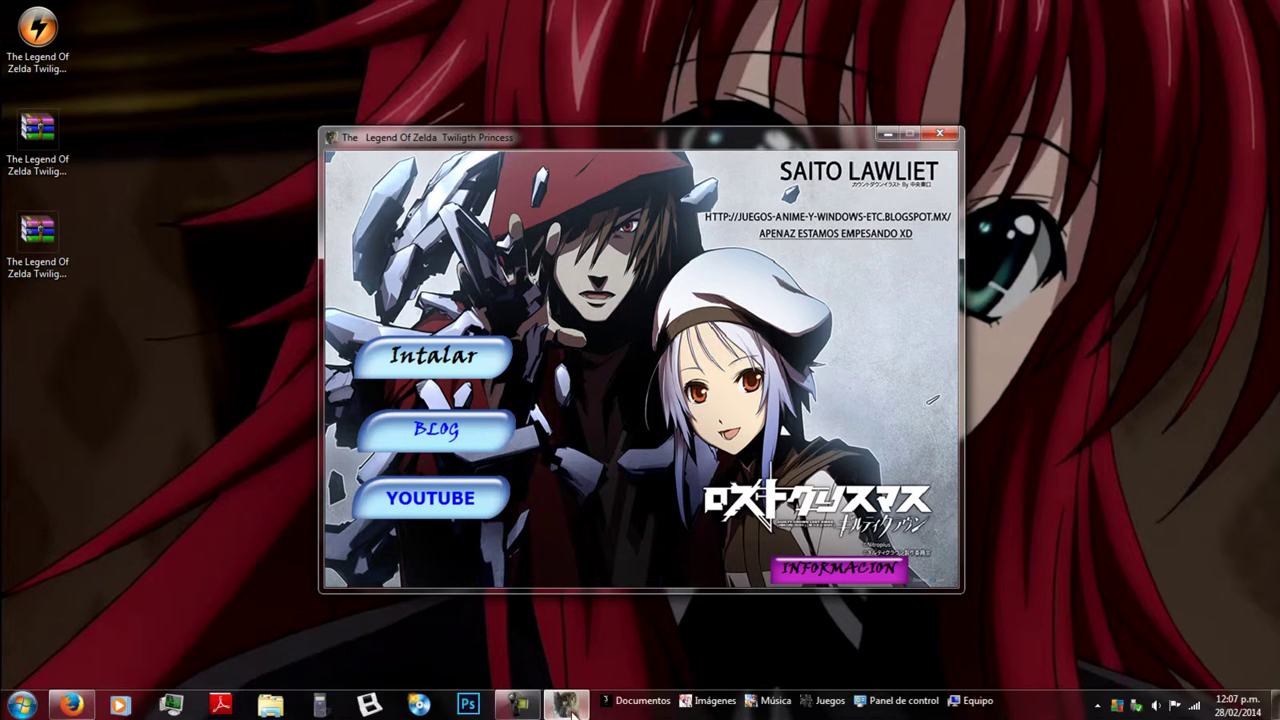
{"action": "mouse_move", "coordinate": [571, 713]}
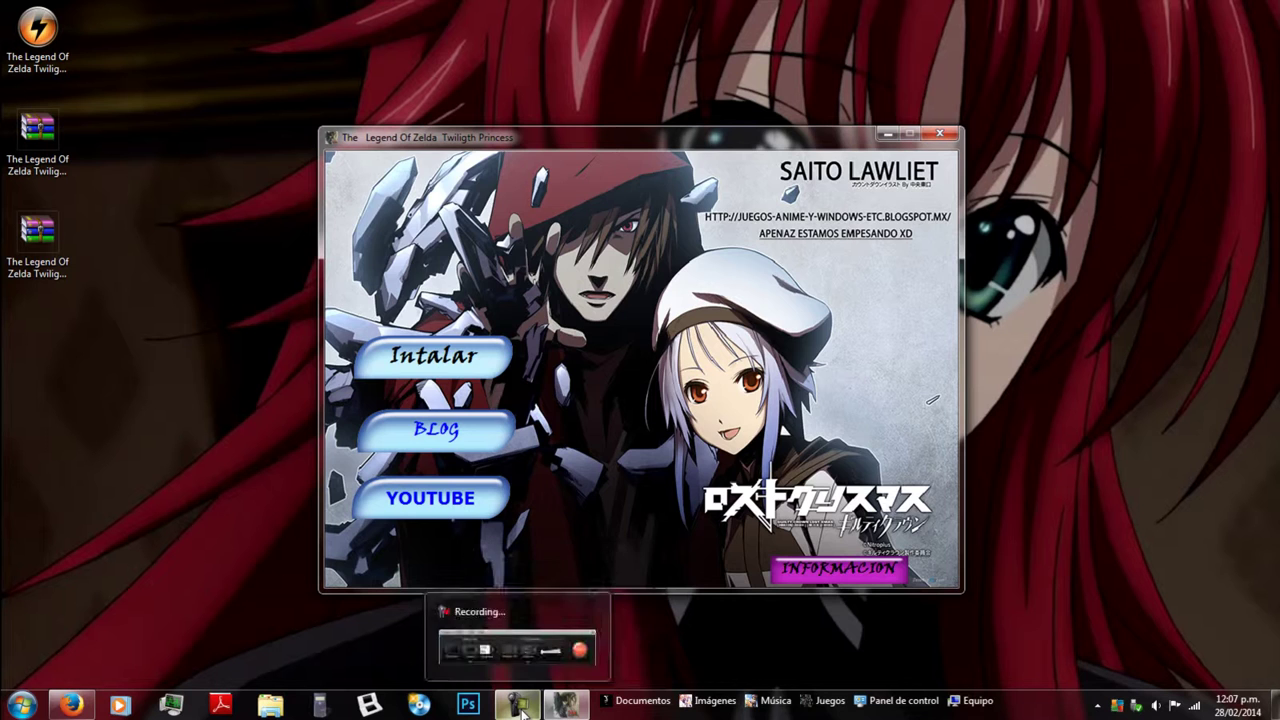
{"action": "left_click", "coordinate": [520, 656]}
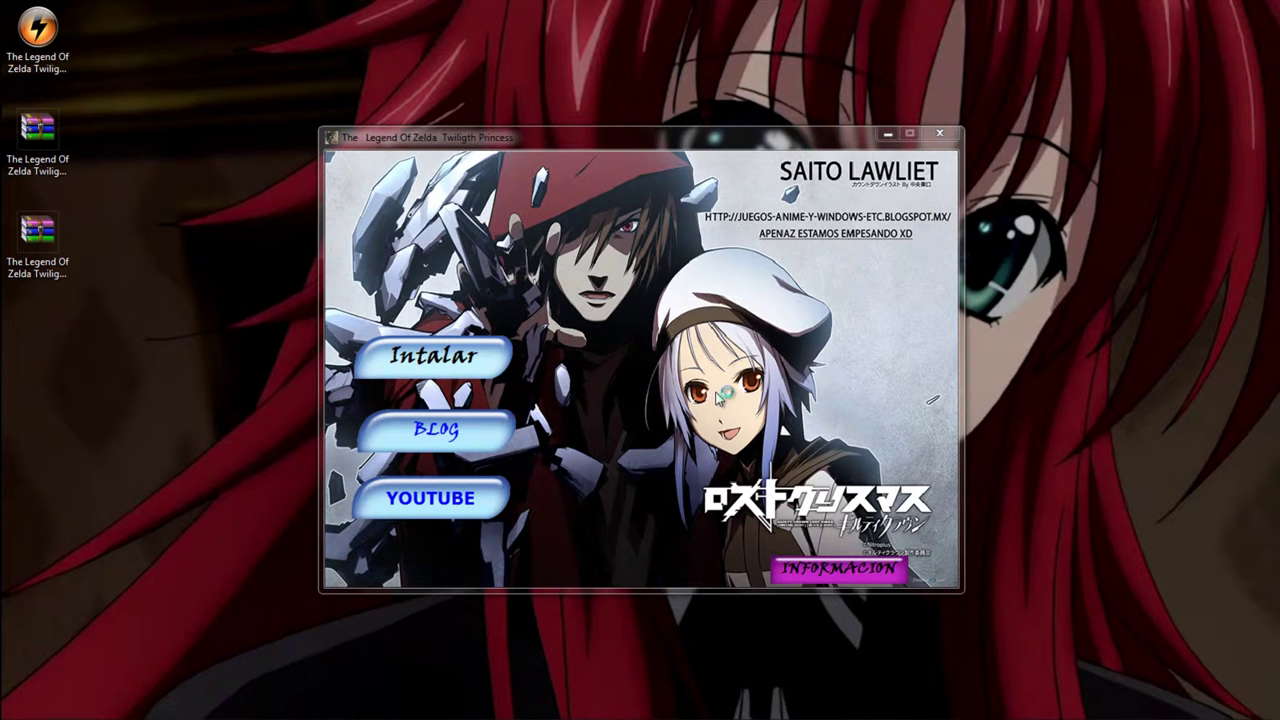
Close the game launcher window and start the installer with Spanish as its language.
{"action": "left_click", "coordinate": [940, 133]}
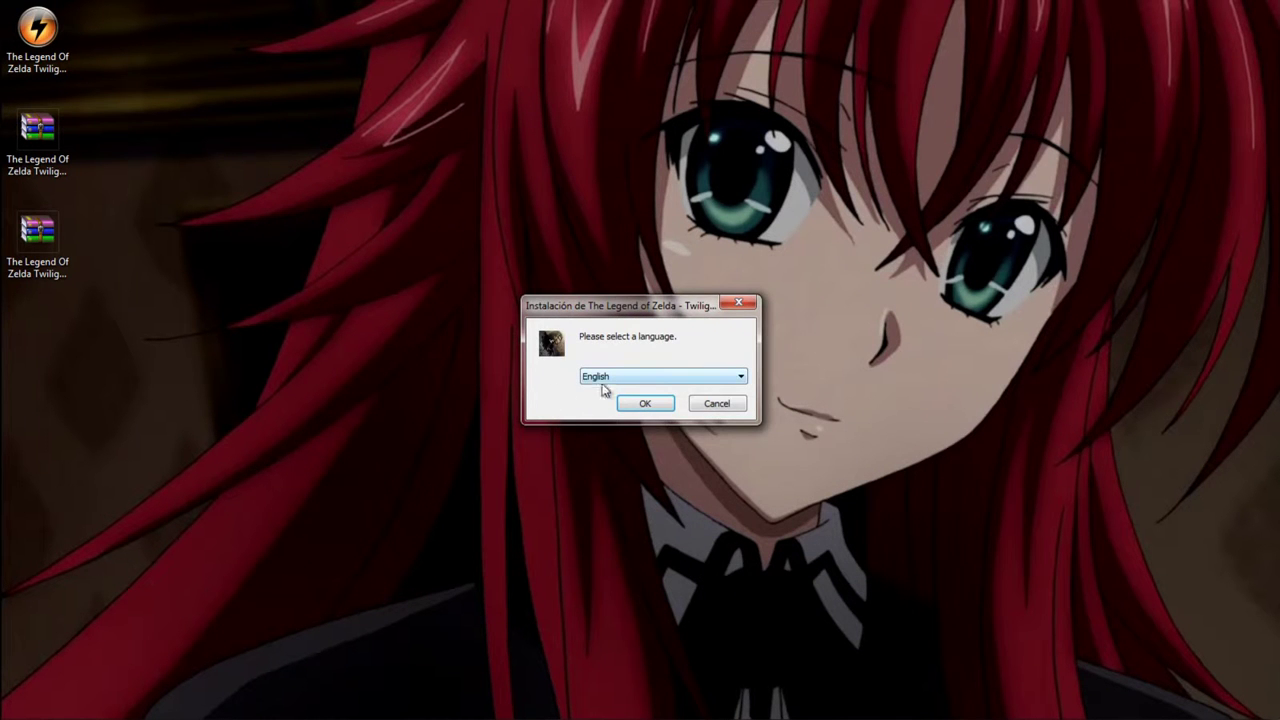
{"action": "left_click", "coordinate": [610, 377]}
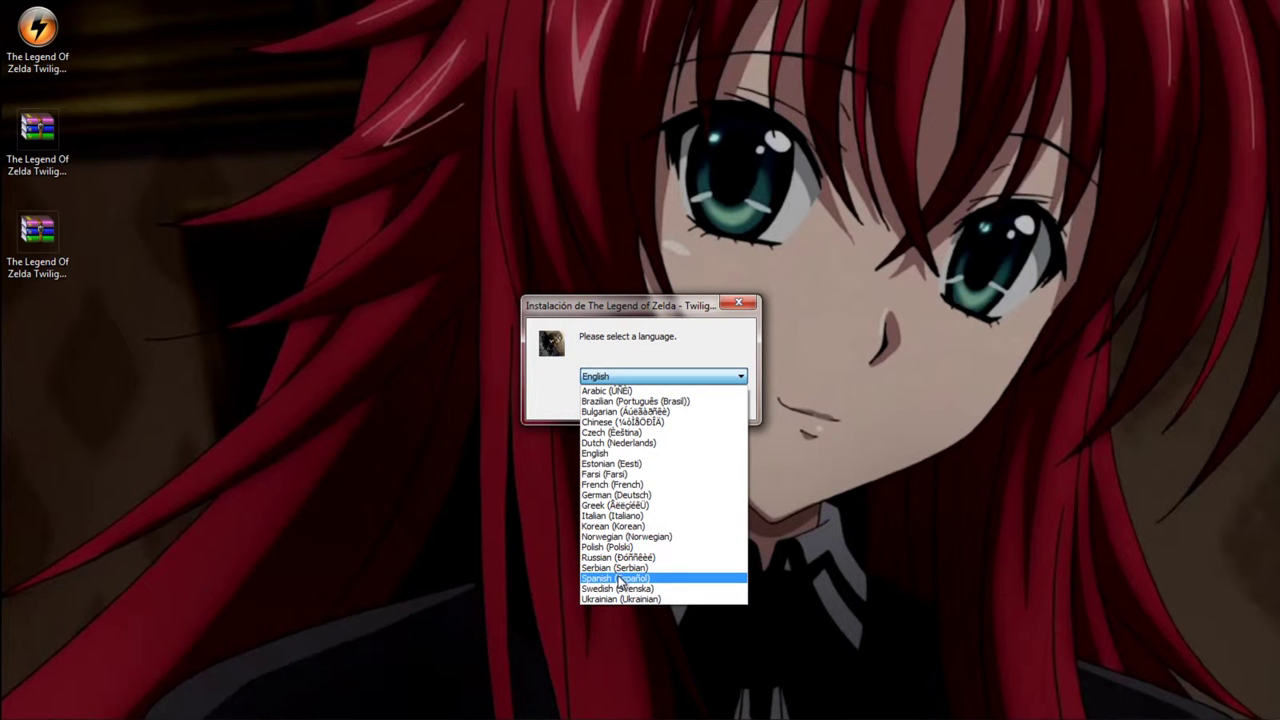
{"action": "left_click", "coordinate": [622, 579]}
{"action": "left_click", "coordinate": [645, 404]}
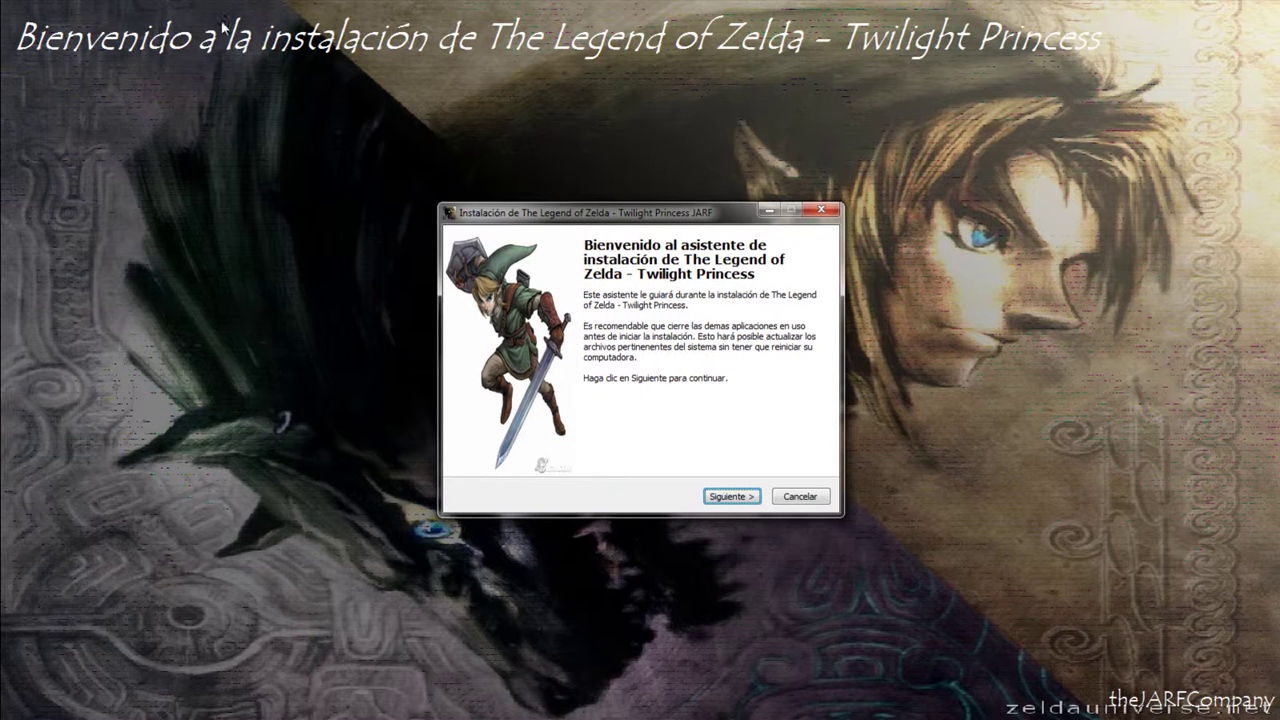
Continue past the welcome page, accept the licence agreement and proceed through the information page to the installation location.
{"action": "left_click", "coordinate": [736, 499]}
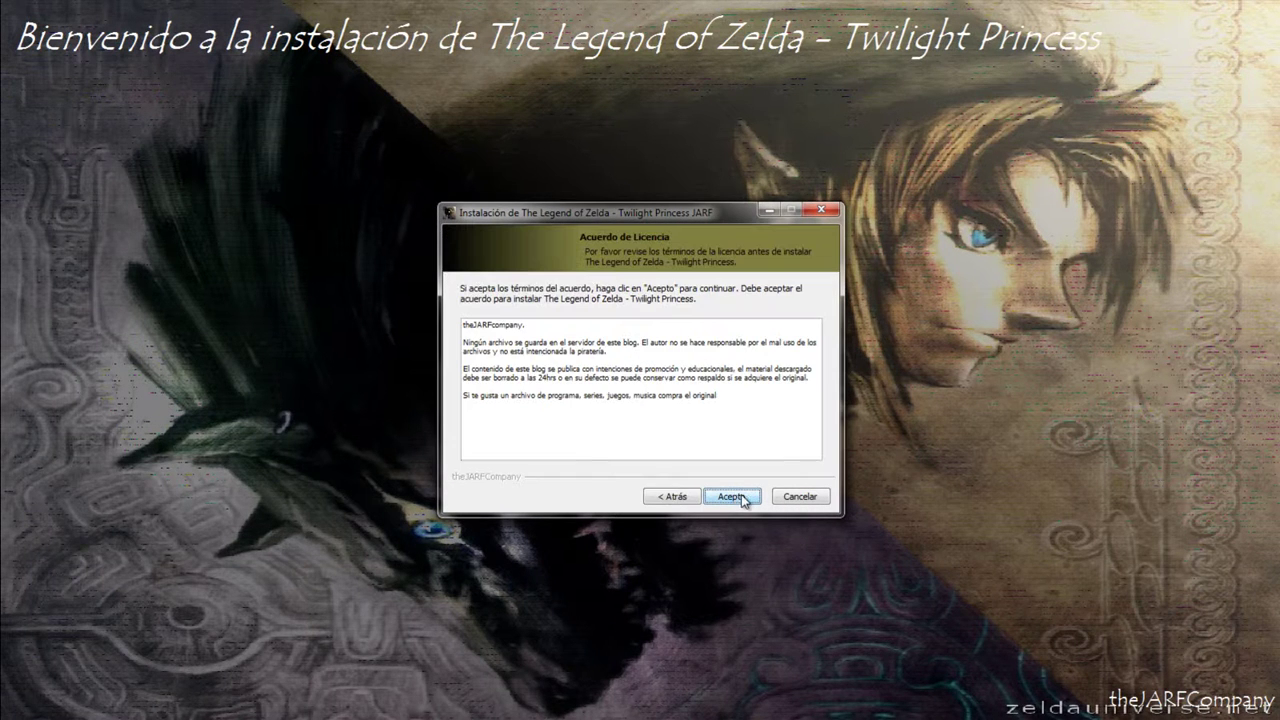
{"action": "left_click", "coordinate": [742, 498]}
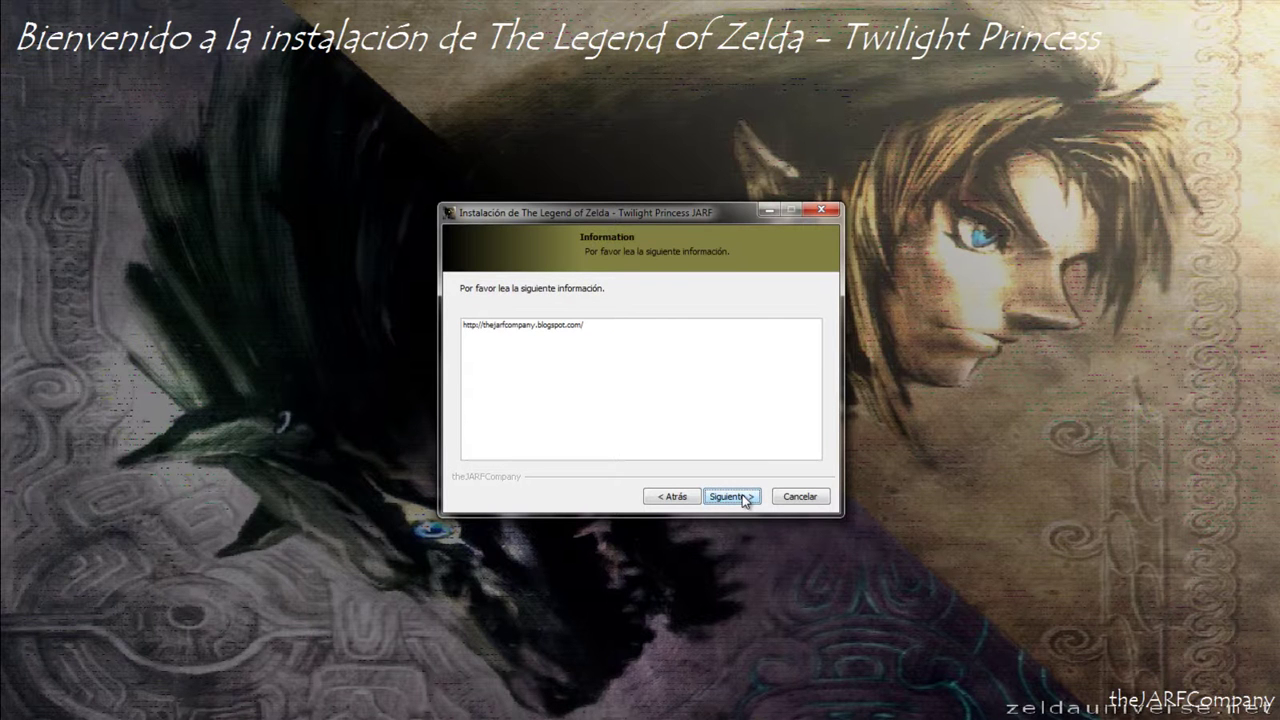
{"action": "left_click", "coordinate": [742, 498]}
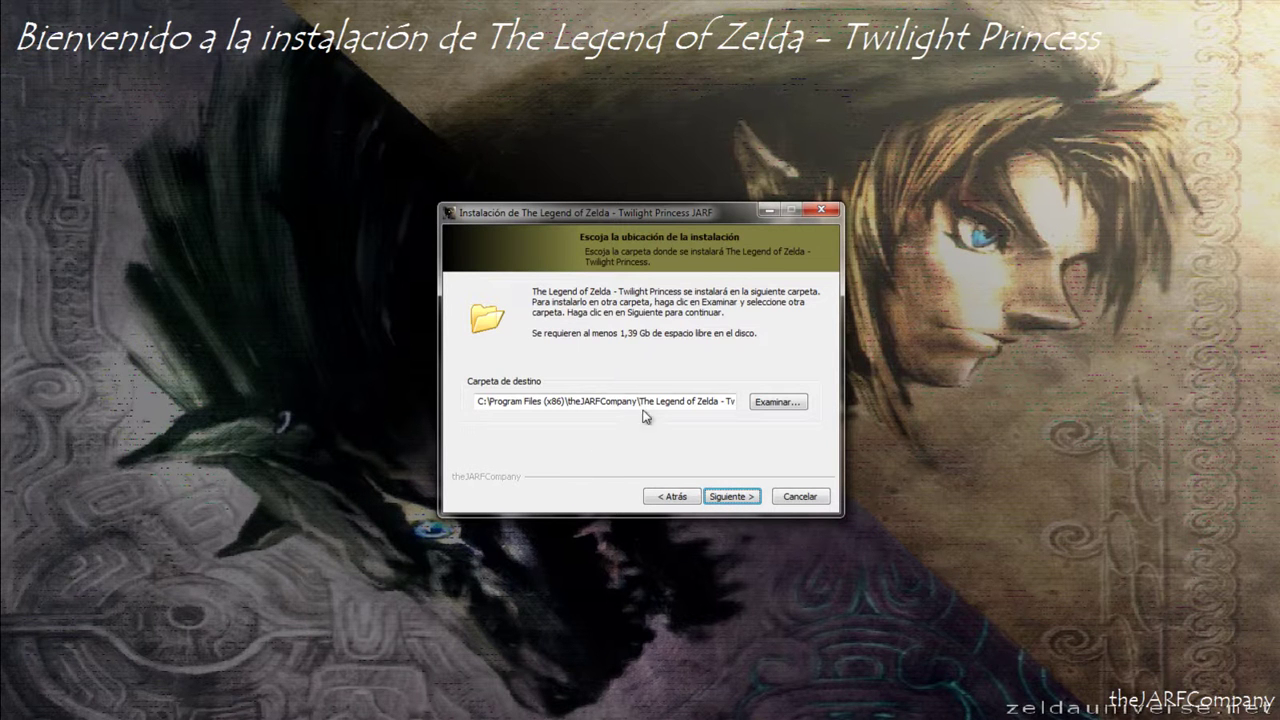
Copy the folder name "The Legend of Zelda - Twilight Princess" from the end of the destination path.
{"action": "left_click_drag", "start_coordinate": [638, 401], "coordinate": [772, 402]}
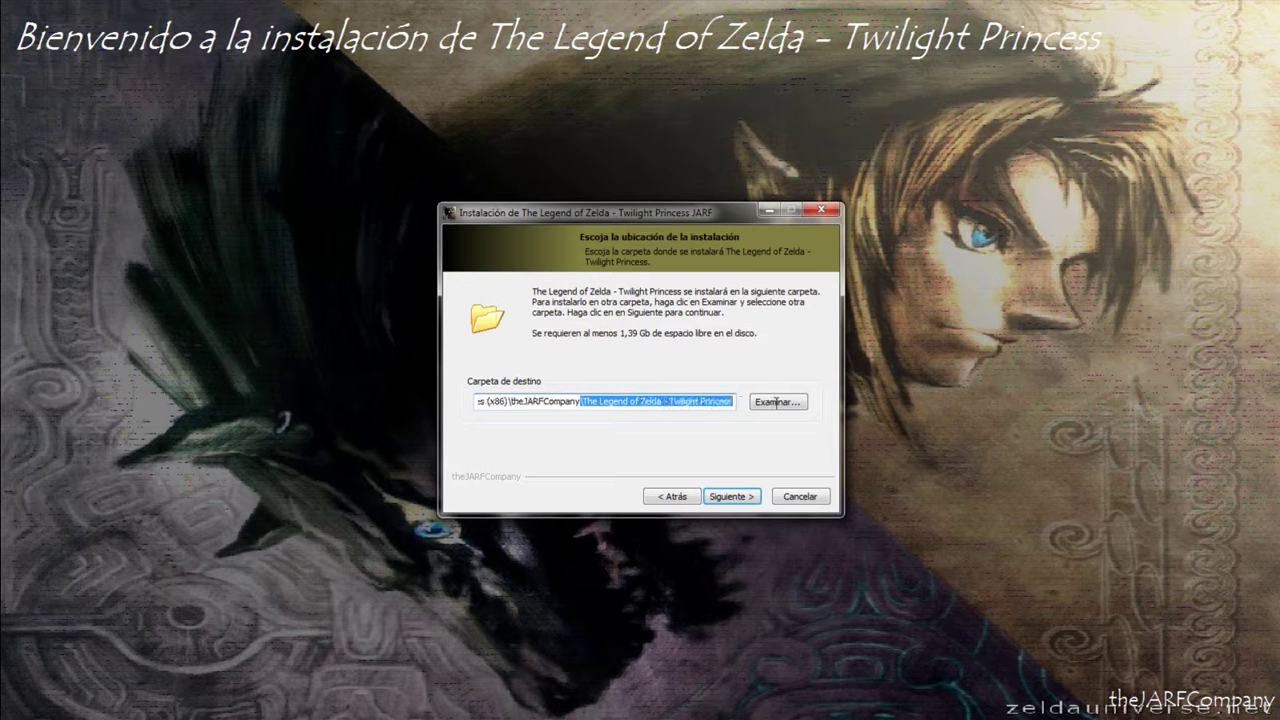
{"action": "right_click", "coordinate": [662, 406]}
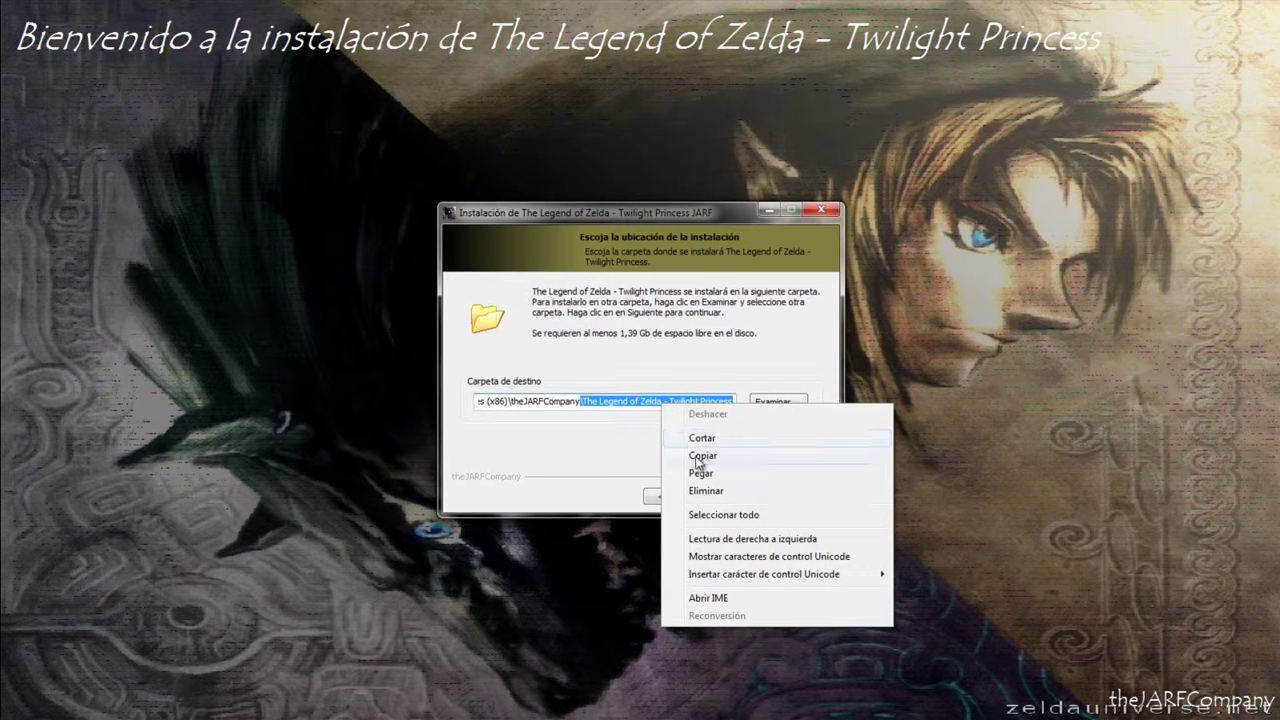
{"action": "left_click", "coordinate": [700, 456]}
Set the installation destination to the The Legend of Zelda folder inside Juegos (C:) in the Juegos library and continue.
{"action": "left_click", "coordinate": [770, 403]}
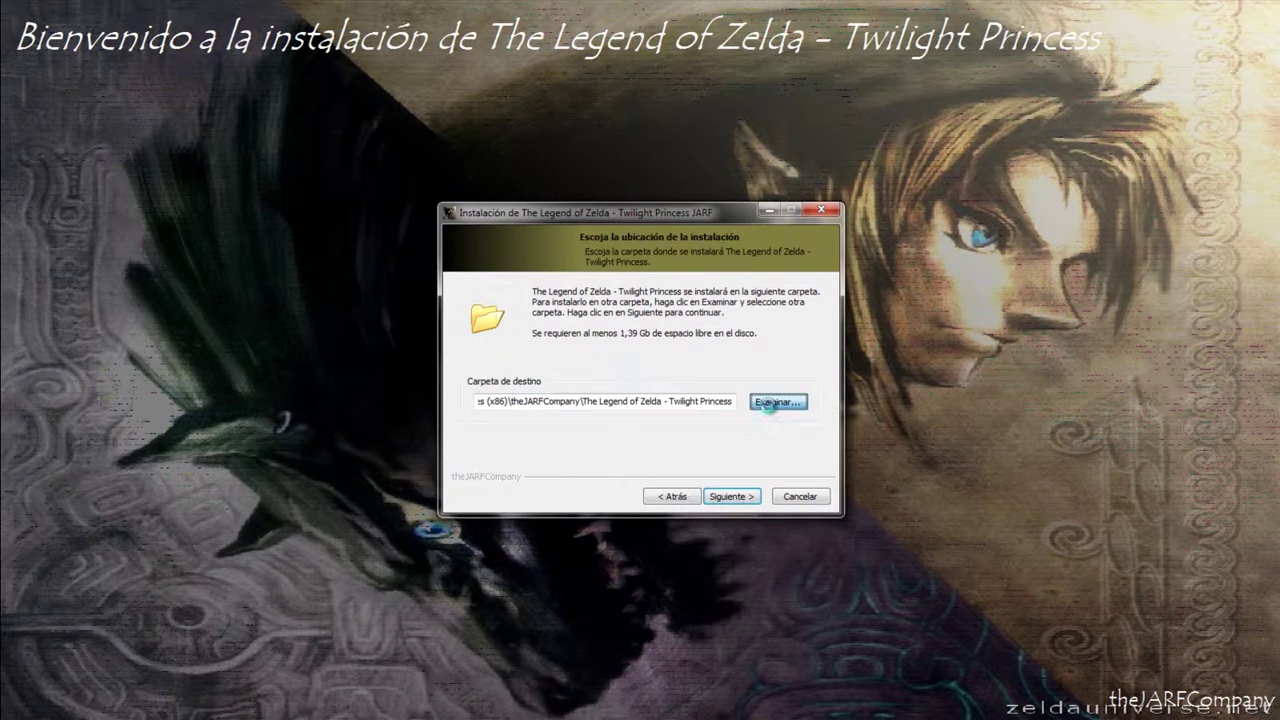
{"action": "left_click", "coordinate": [578, 328]}
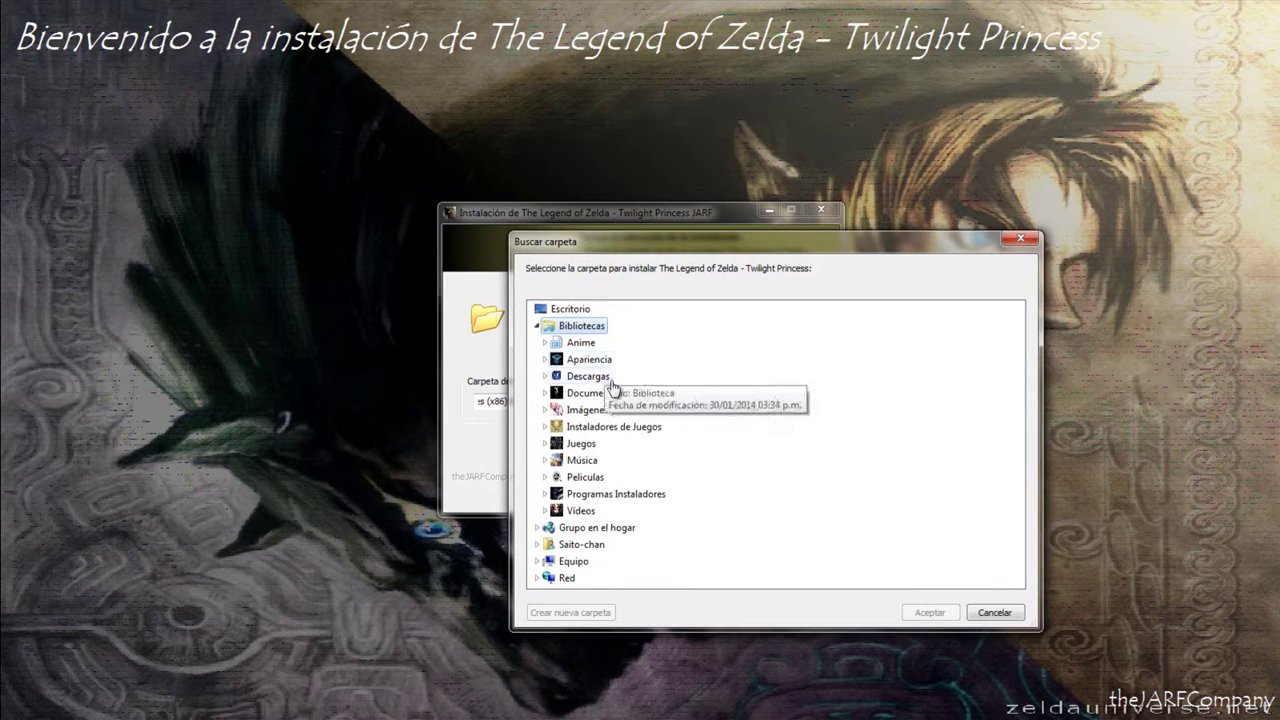
{"action": "left_click", "coordinate": [582, 444]}
{"action": "left_click", "coordinate": [597, 462]}
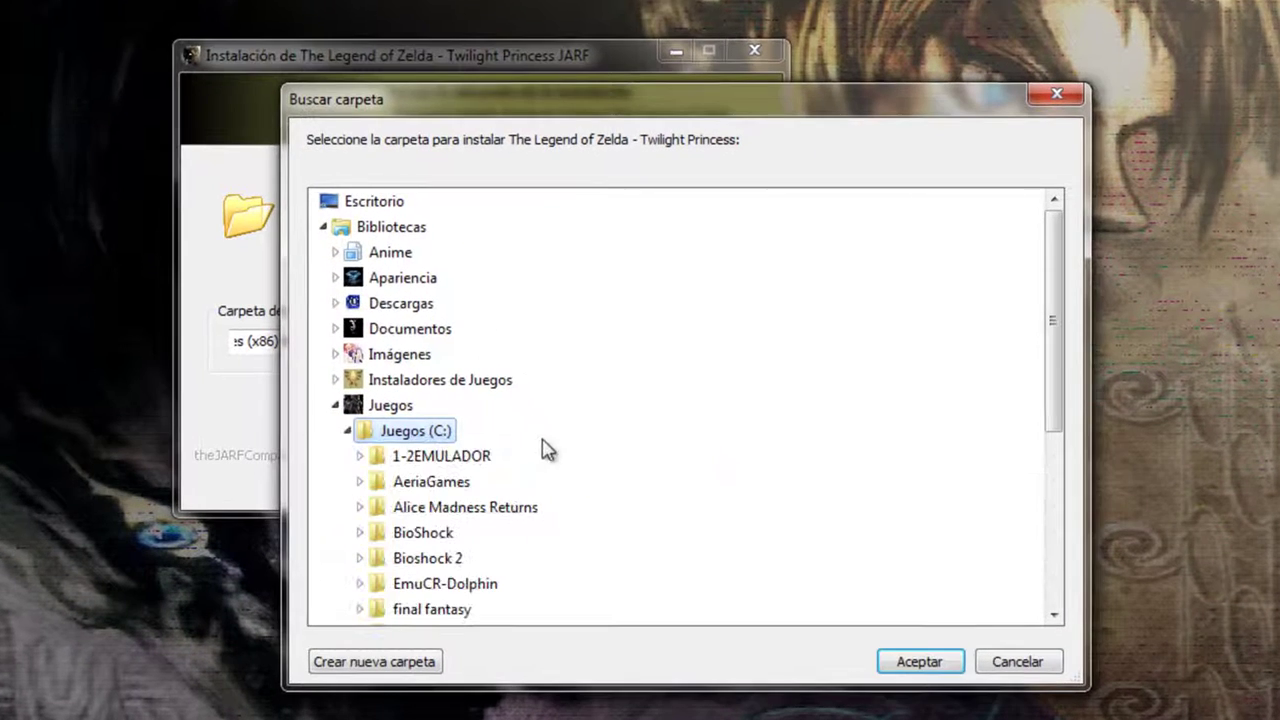
{"action": "scroll", "coordinate": [543, 563], "scroll_direction": "down", "scroll_amount": 2}
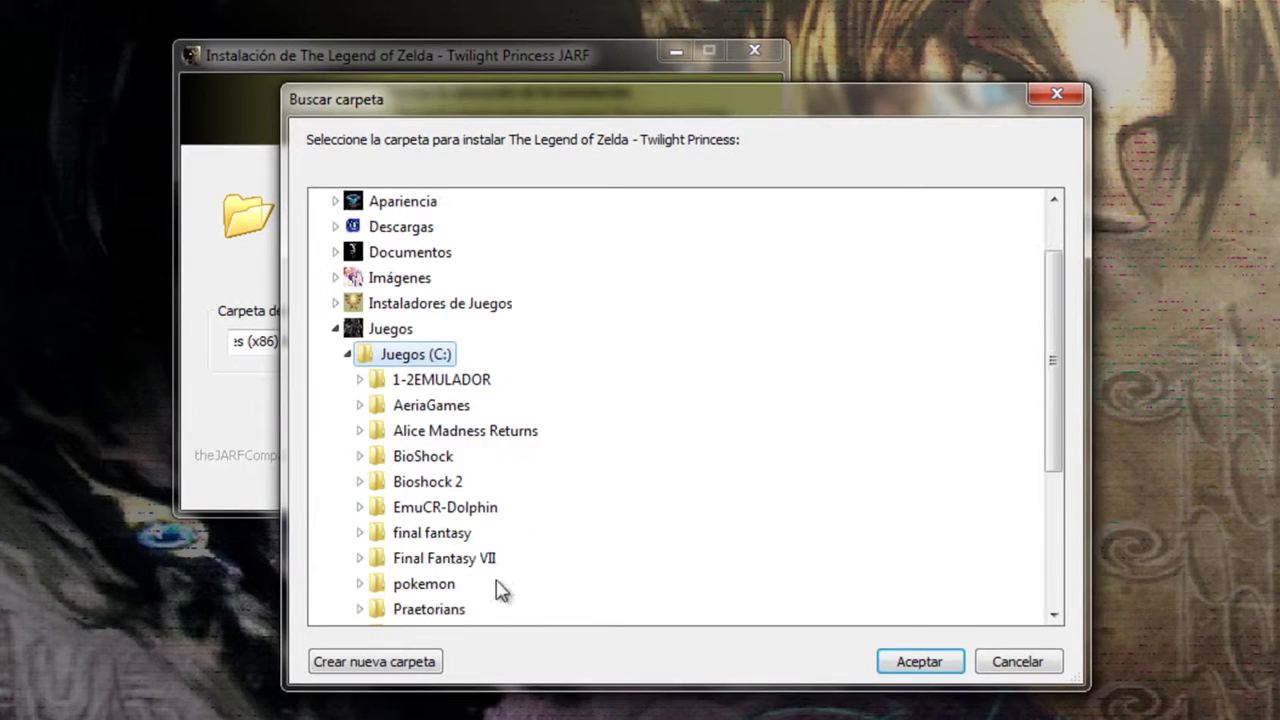
{"action": "left_click", "coordinate": [464, 569]}
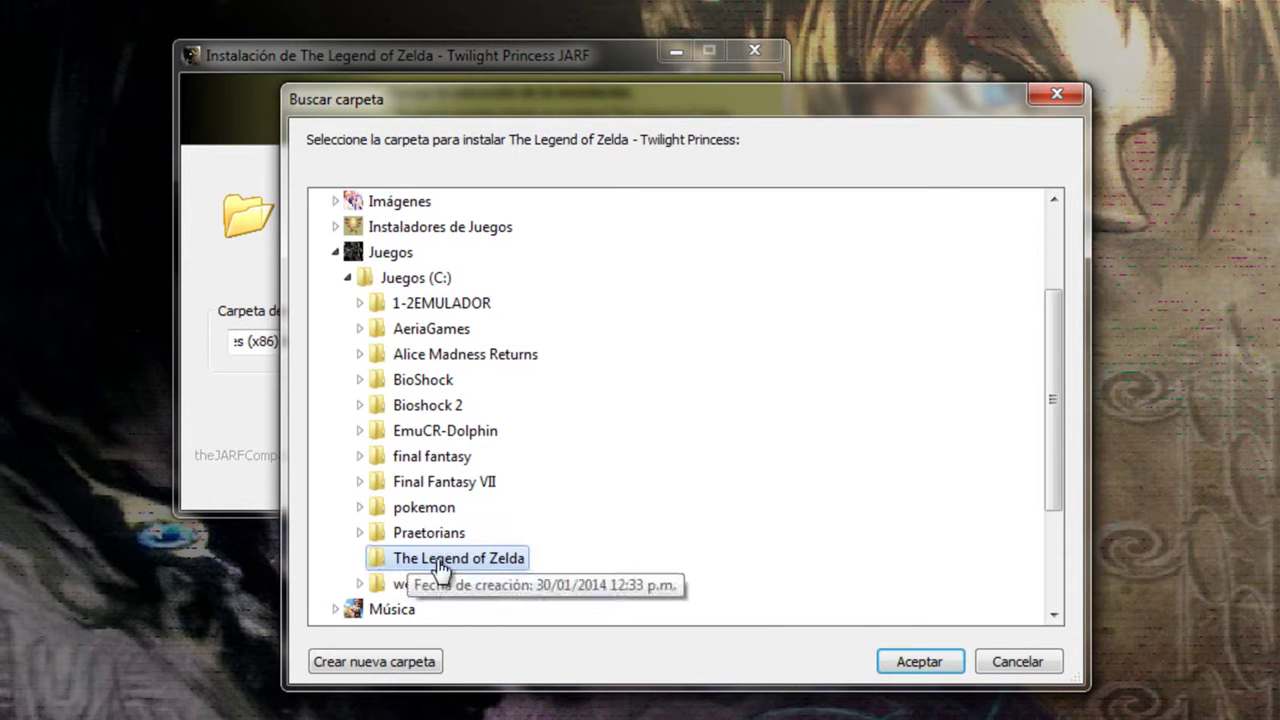
{"action": "left_click", "coordinate": [900, 655]}
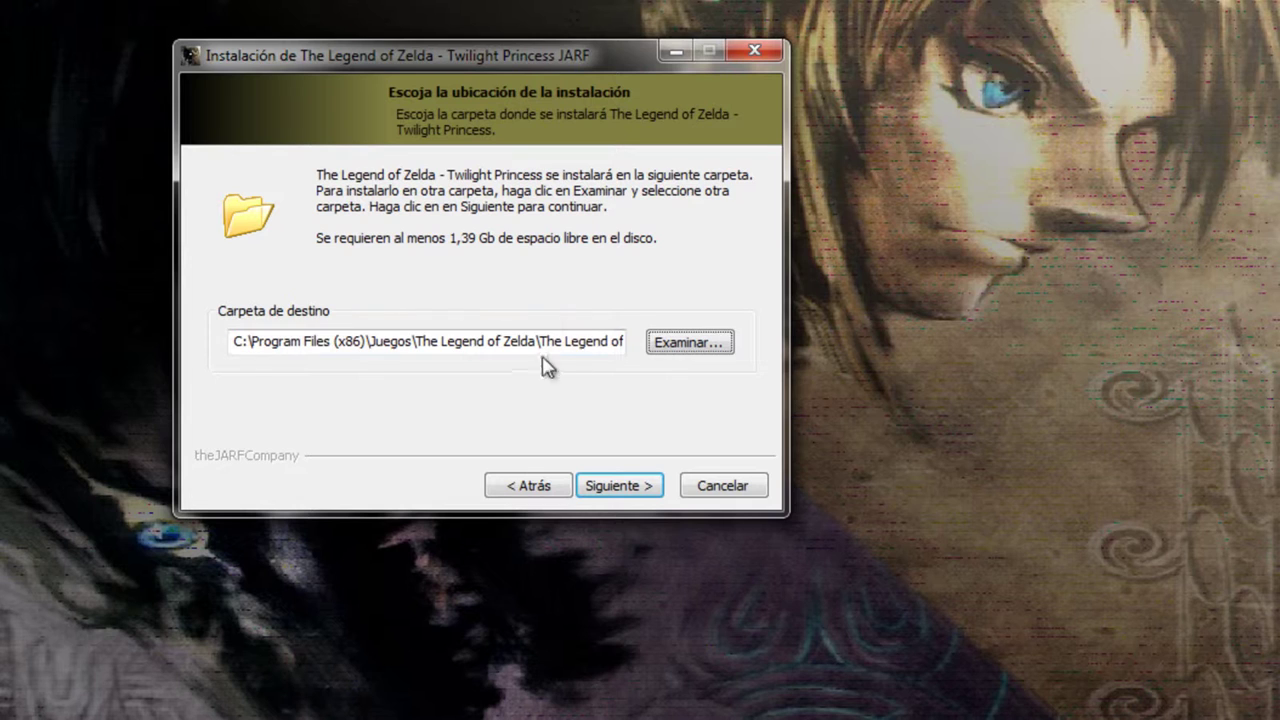
{"action": "left_click_drag", "start_coordinate": [555, 342], "coordinate": [763, 314]}
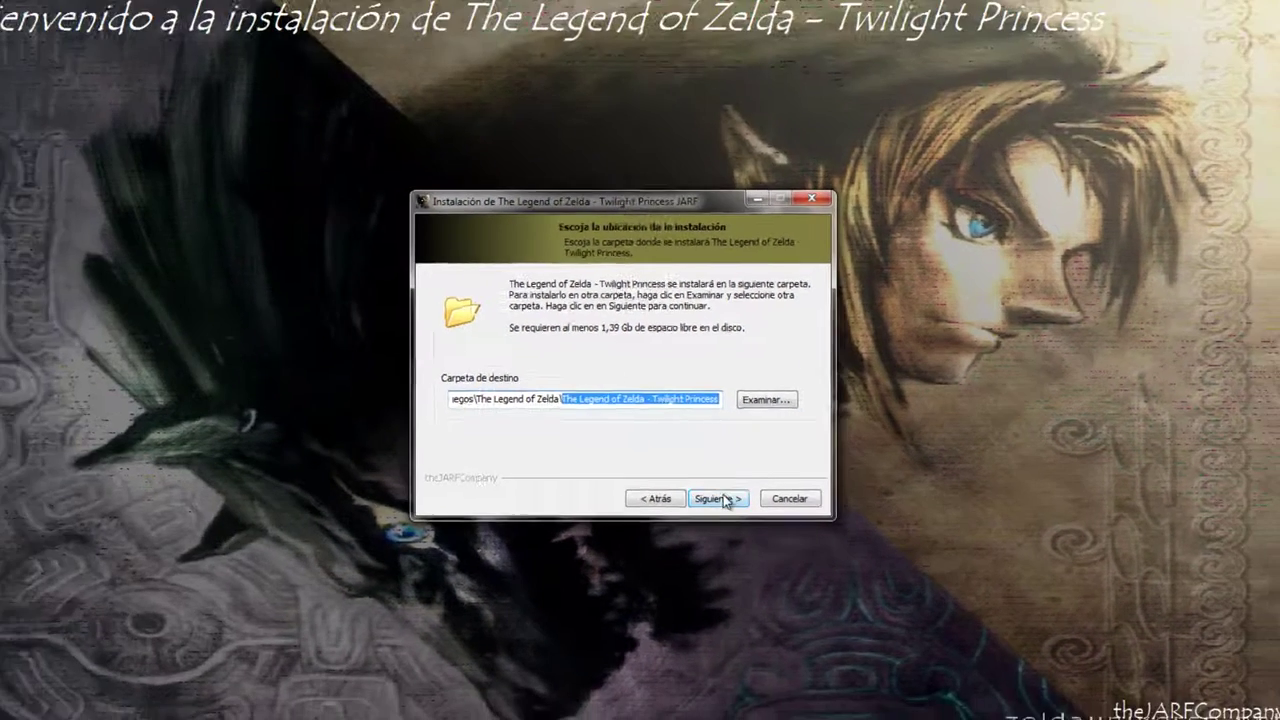
{"action": "left_click", "coordinate": [619, 485]}
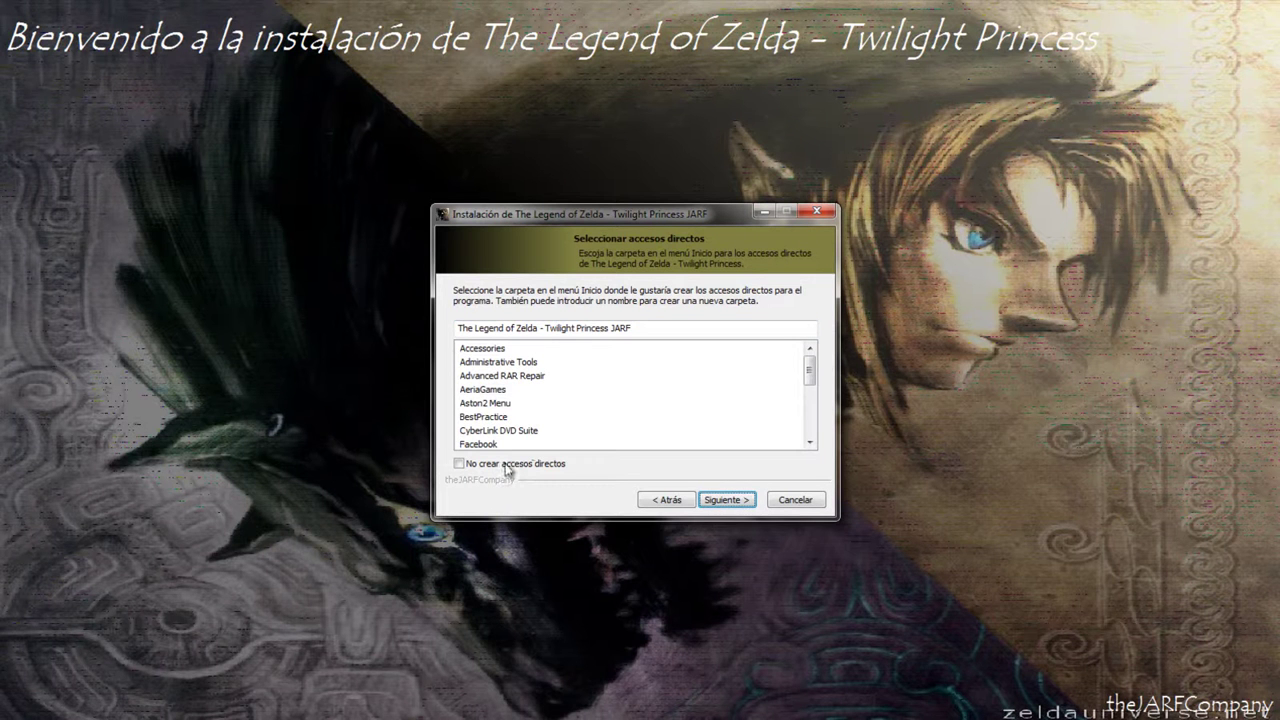
Accept the default Start menu folder and the desktop icon option, and start the installation.
{"action": "left_click", "coordinate": [714, 498]}
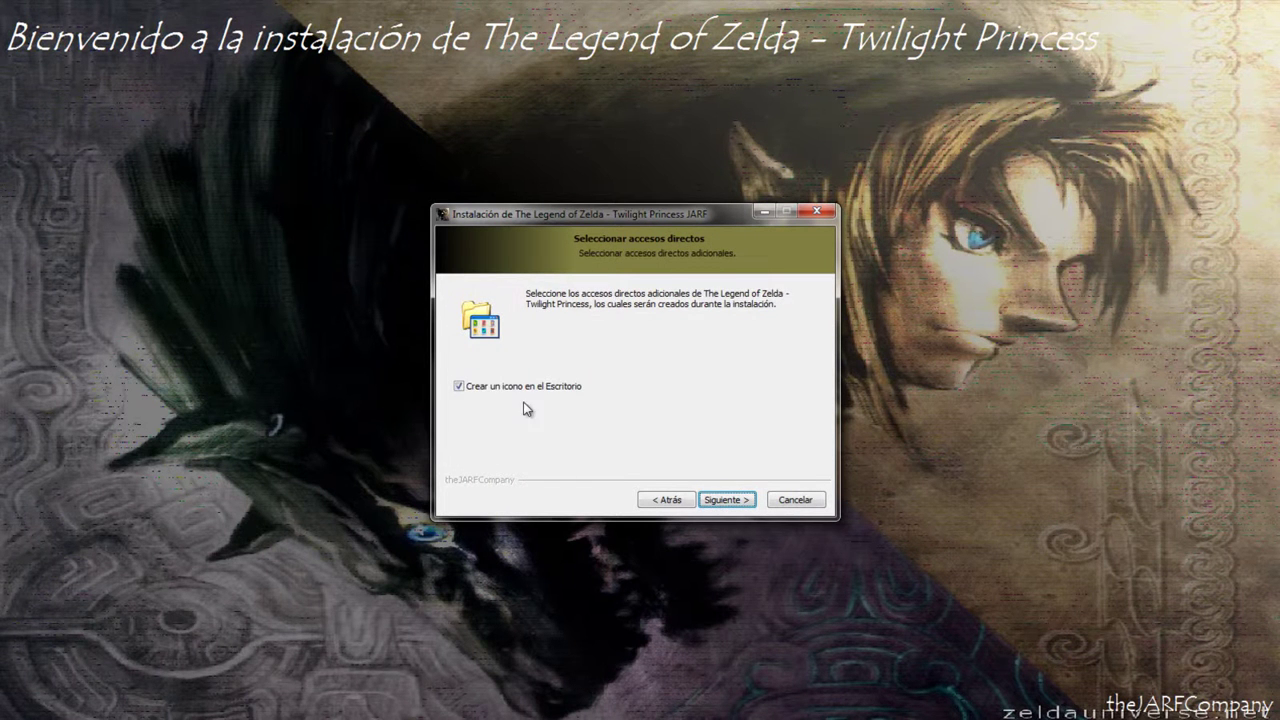
{"action": "left_click", "coordinate": [734, 502]}
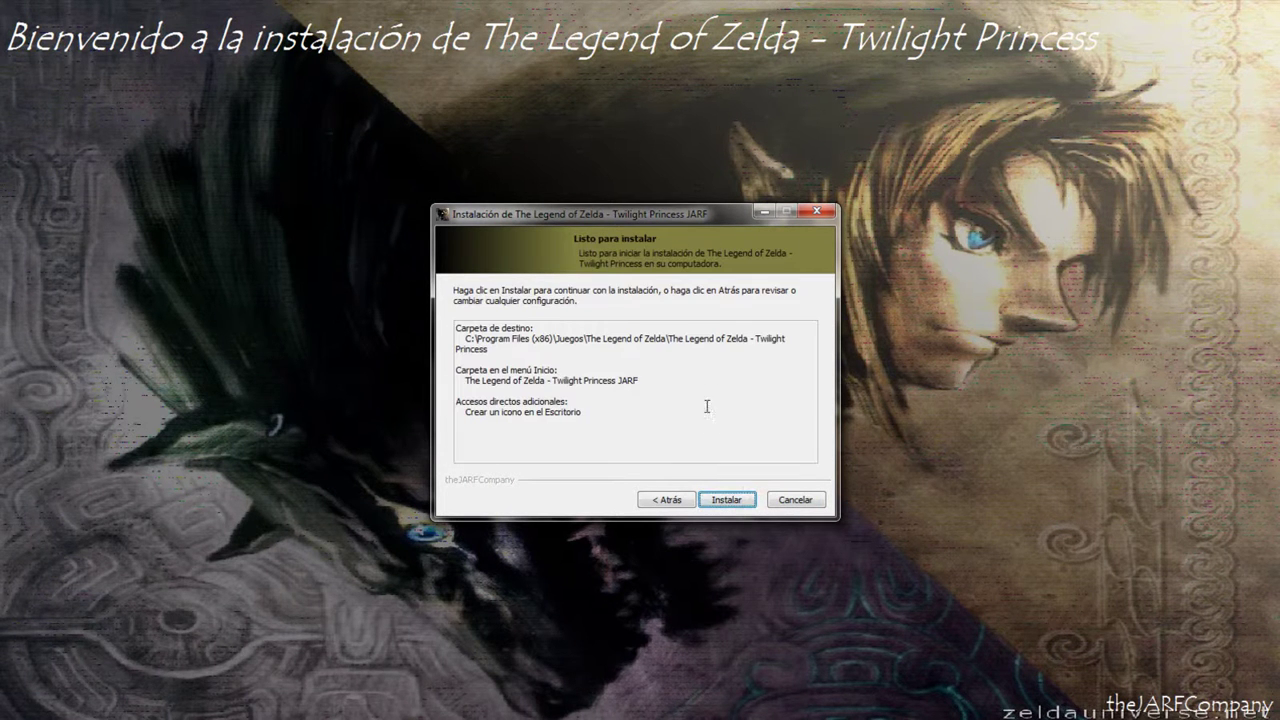
{"action": "left_click", "coordinate": [734, 500]}
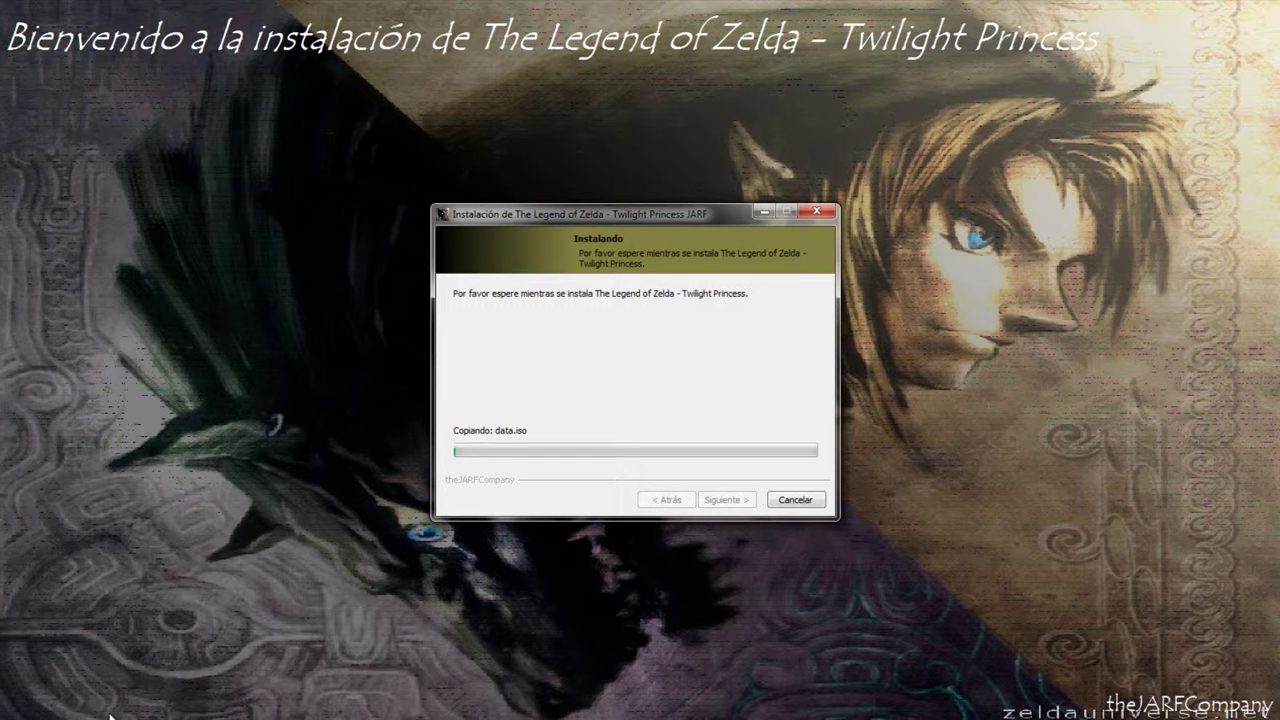
{"action": "key", "text": "super"}
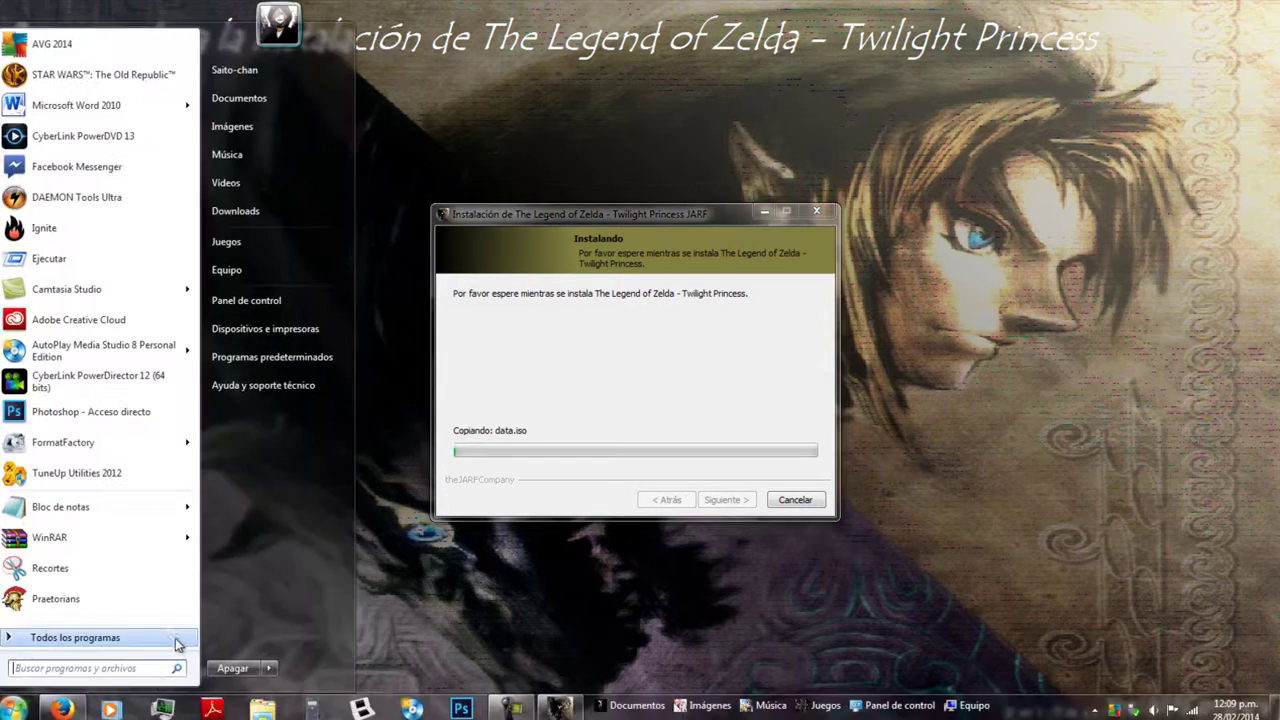
{"action": "key", "text": "super"}
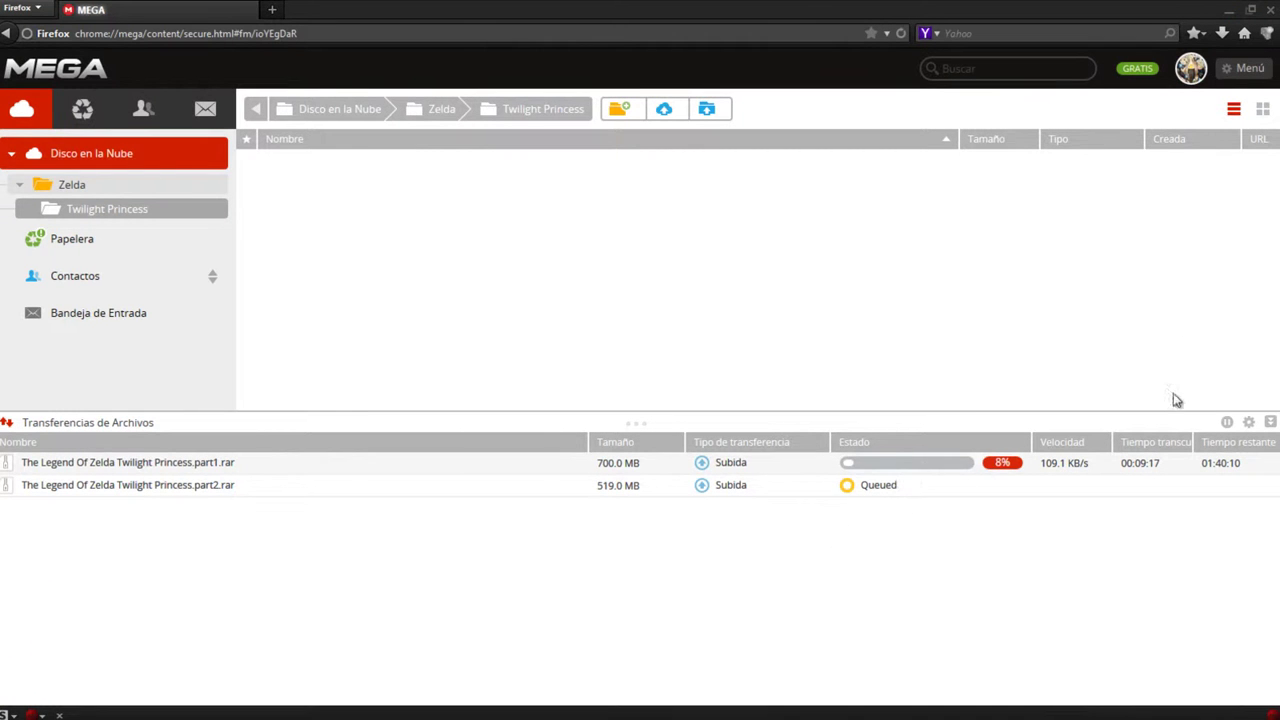
{"action": "left_click", "coordinate": [1226, 7]}
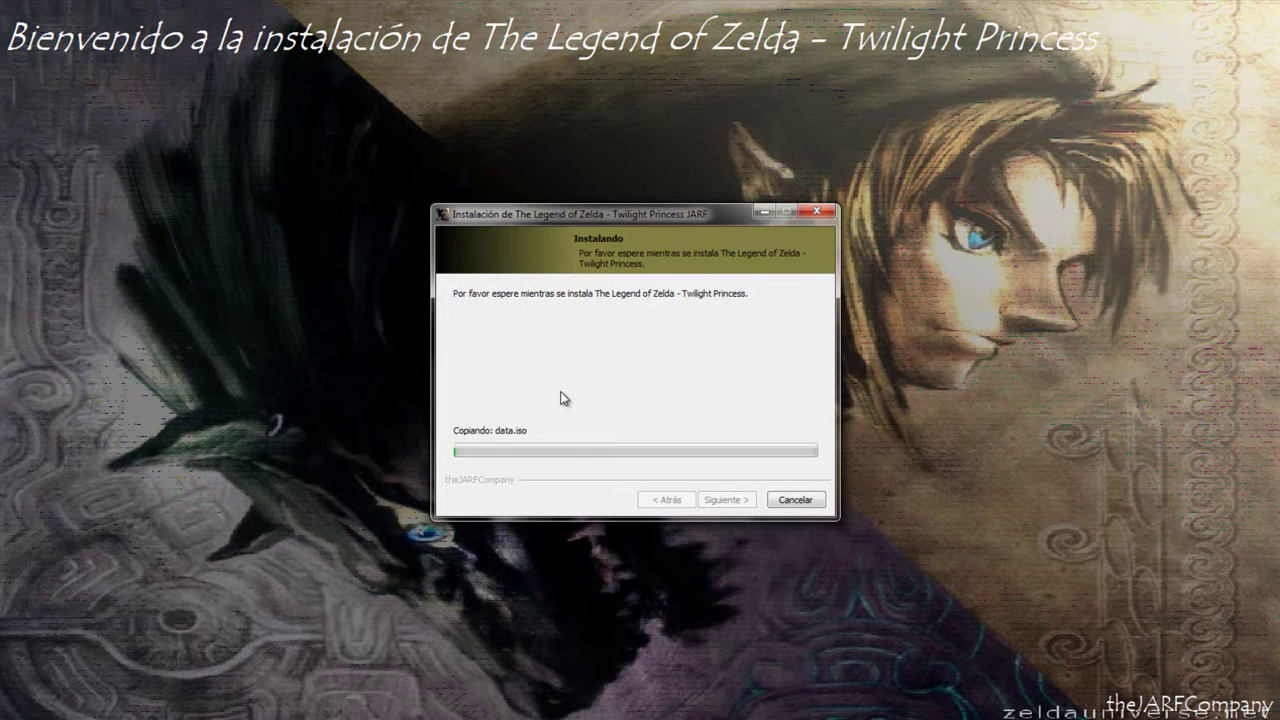
{"action": "key", "text": "super"}
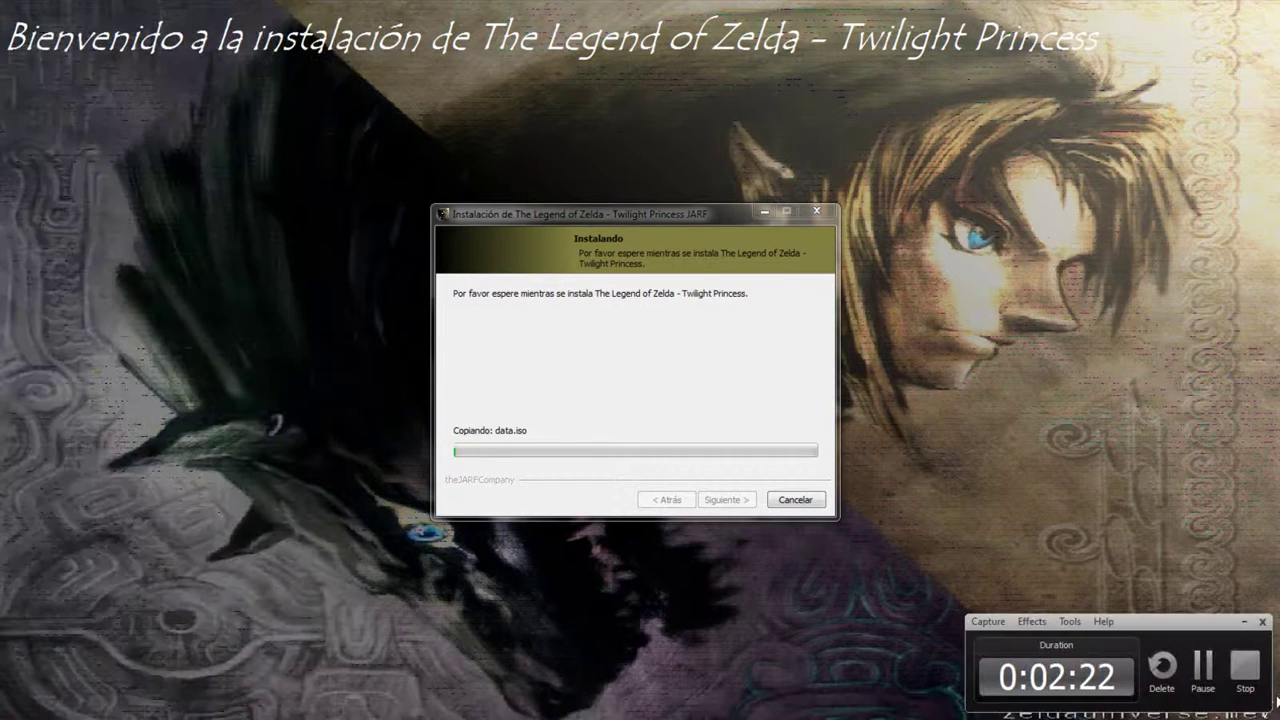
{"action": "left_click", "coordinate": [1203, 670]}
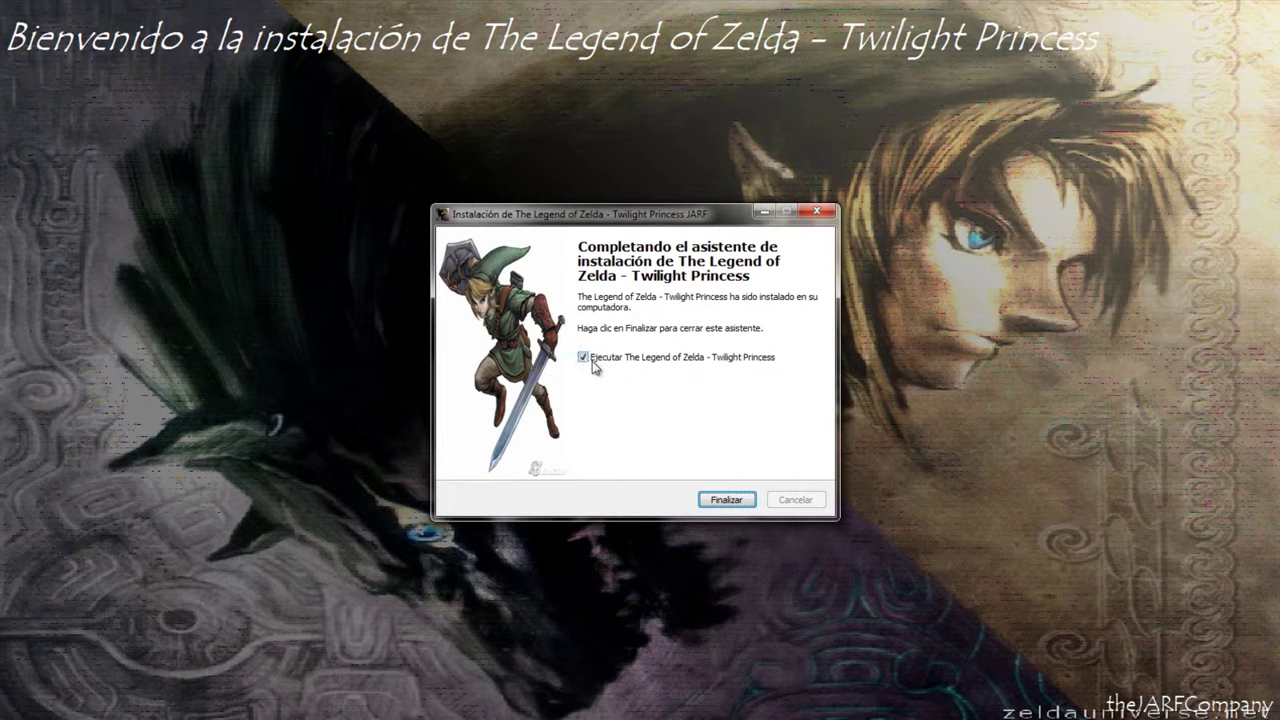
Finish the installation wizard with the option to run the game turned off.
{"action": "left_click", "coordinate": [588, 362]}
{"action": "left_click", "coordinate": [727, 499]}
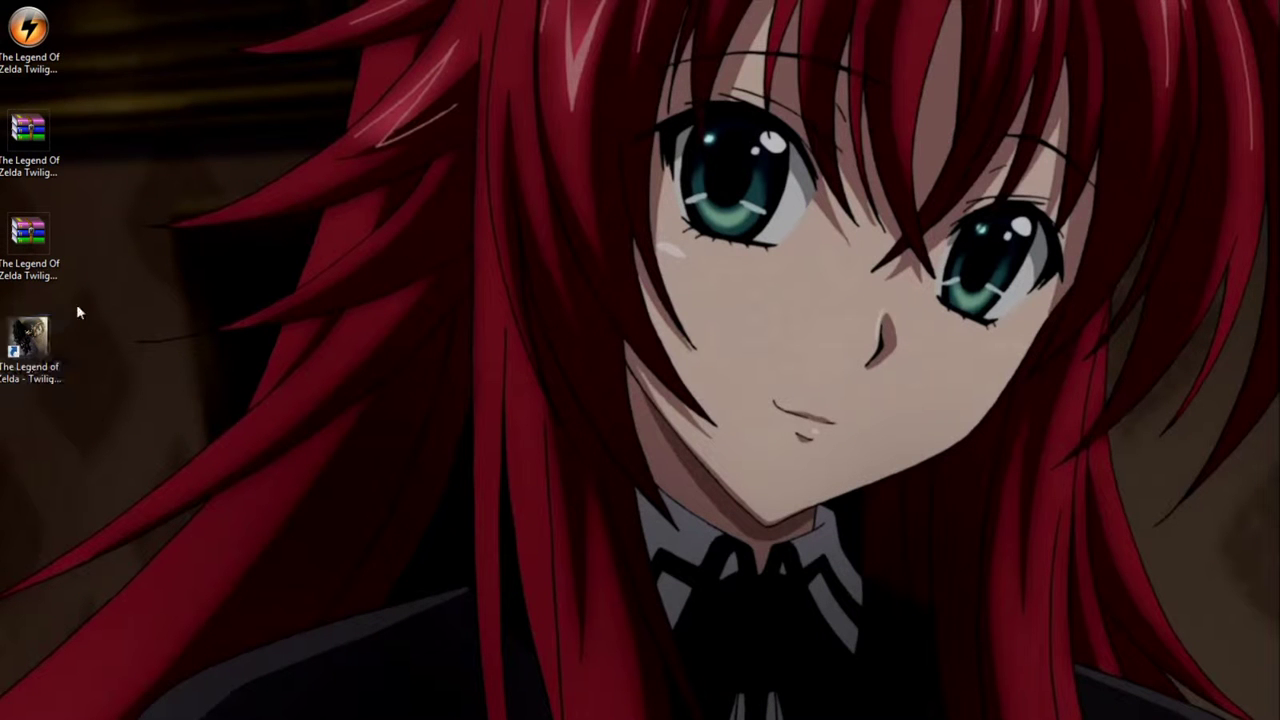
Run the game's new desktop shortcut as administrator and choose the 60 Hz mode.
{"action": "mouse_move", "coordinate": [495, 715]}
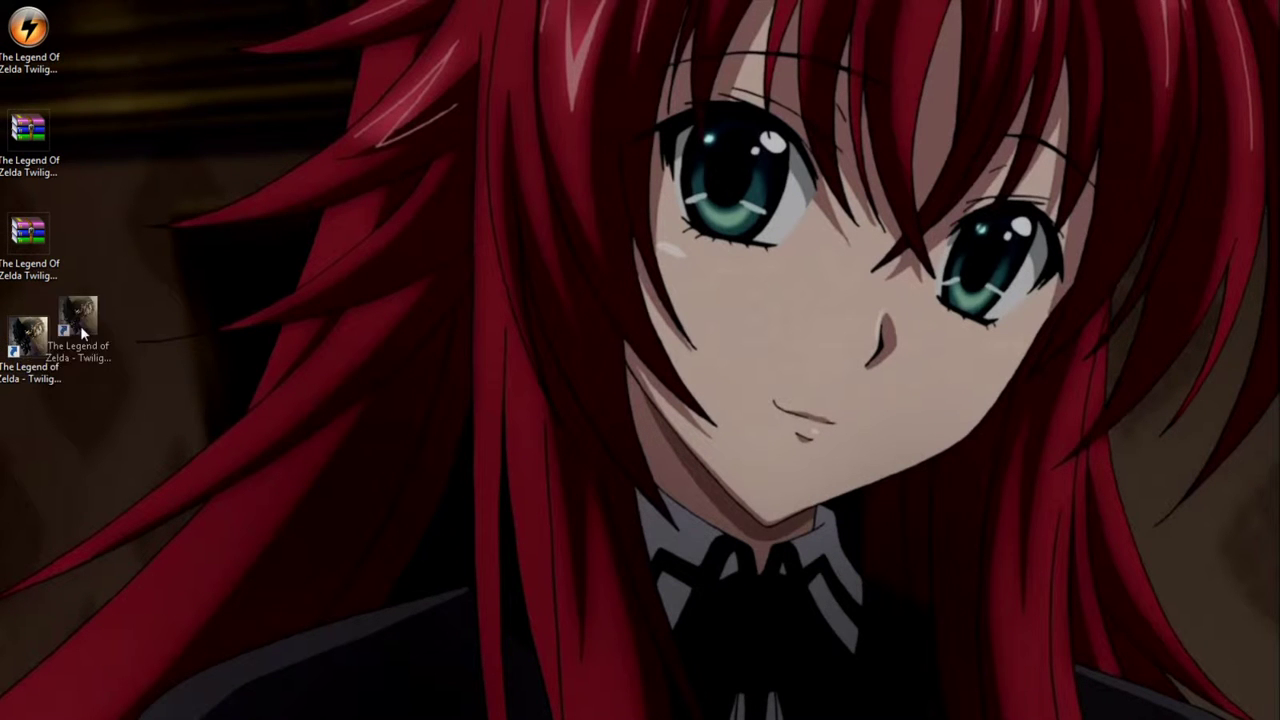
{"action": "left_click", "coordinate": [40, 349]}
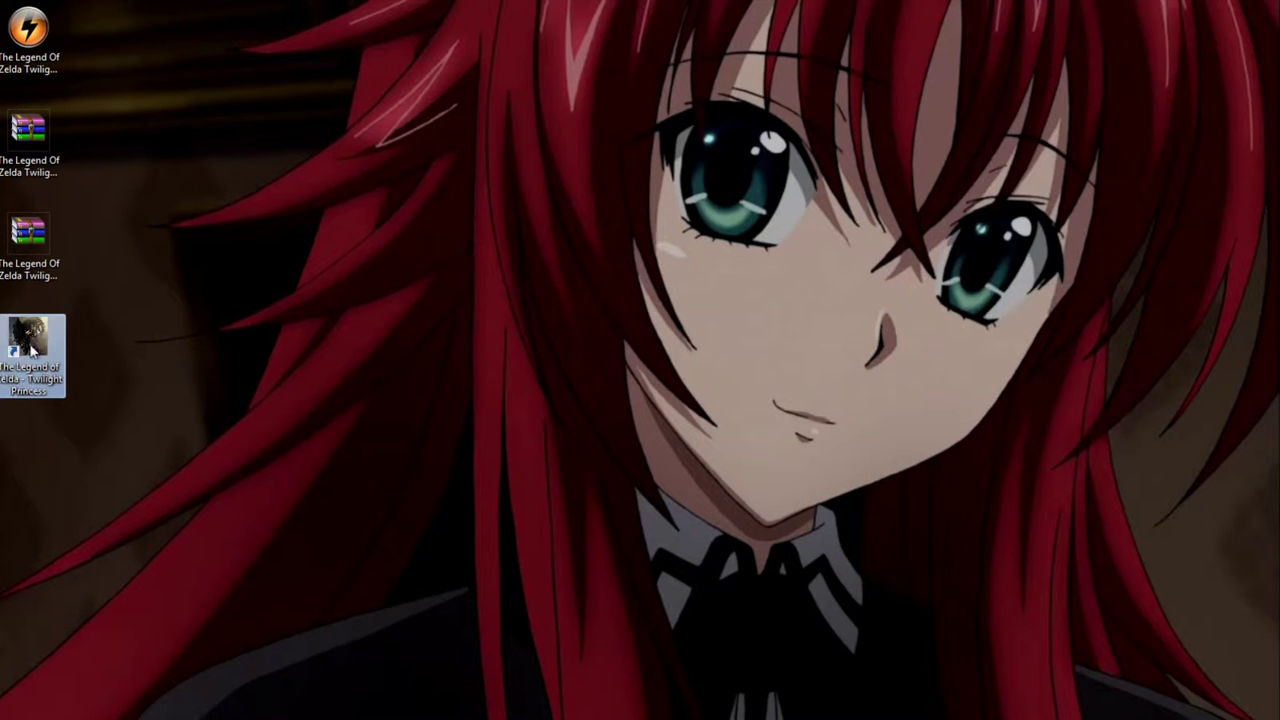
{"action": "right_click", "coordinate": [40, 335]}
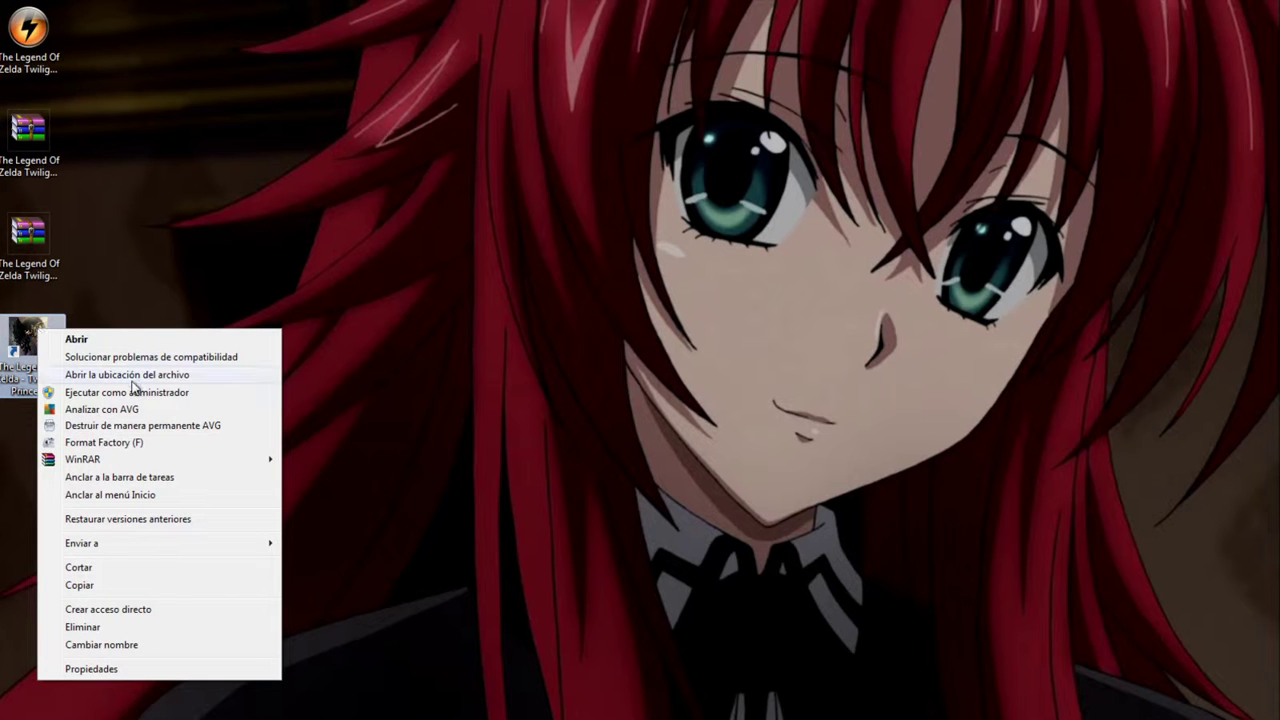
{"action": "left_click", "coordinate": [141, 394]}
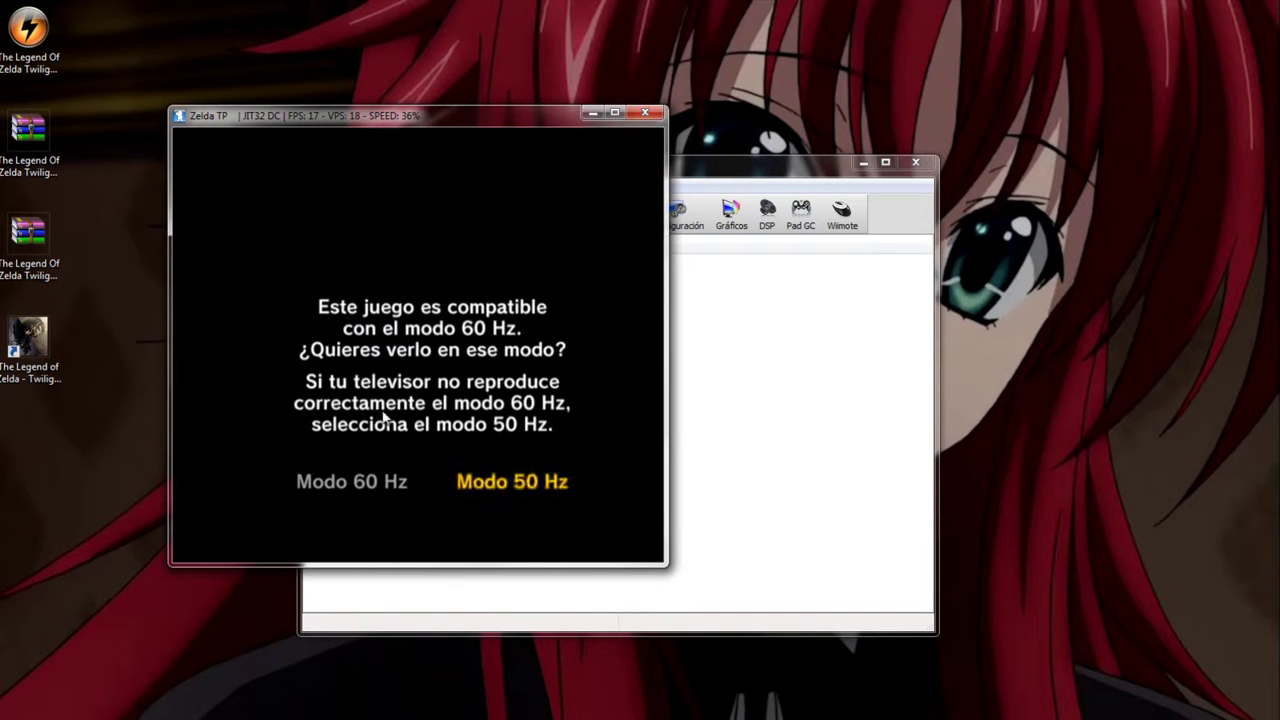
{"action": "key", "text": "Left"}
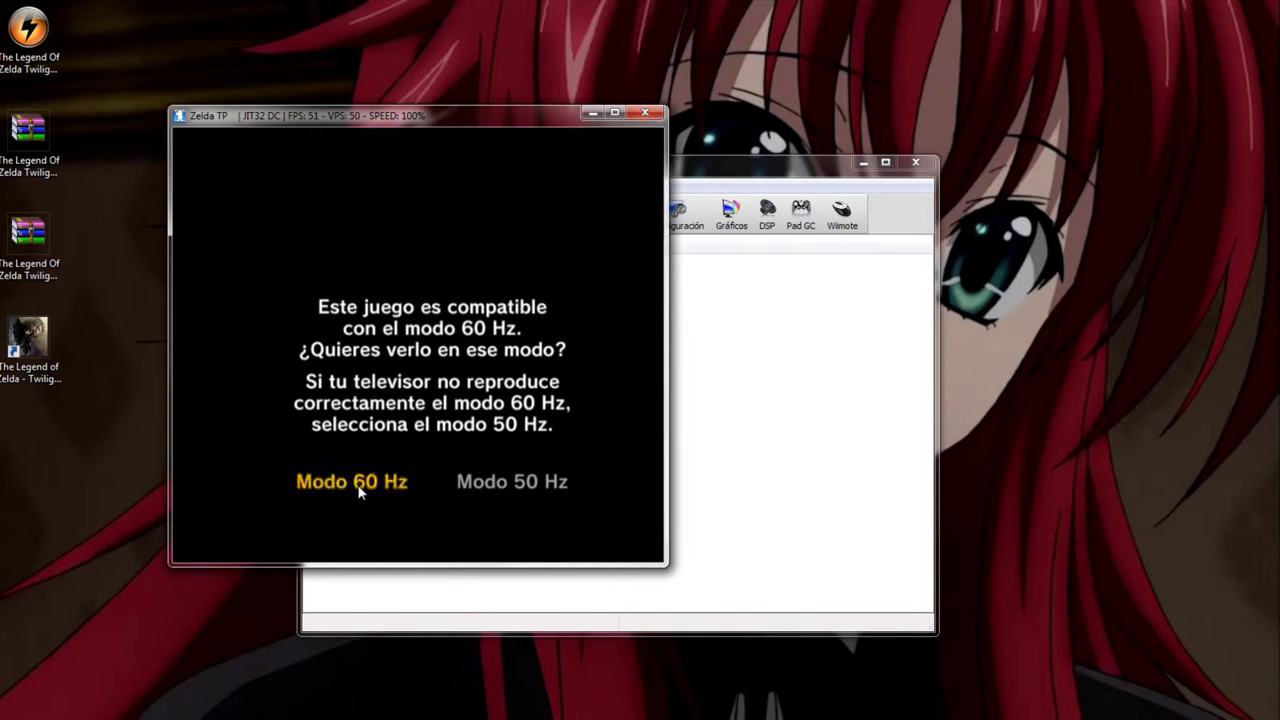
In the emulator's GameCube pad configuration, map the Pad 1 buttons A, B, X, Y and Z to keys A, S, X, W and Z.
{"action": "left_click", "coordinate": [780, 340]}
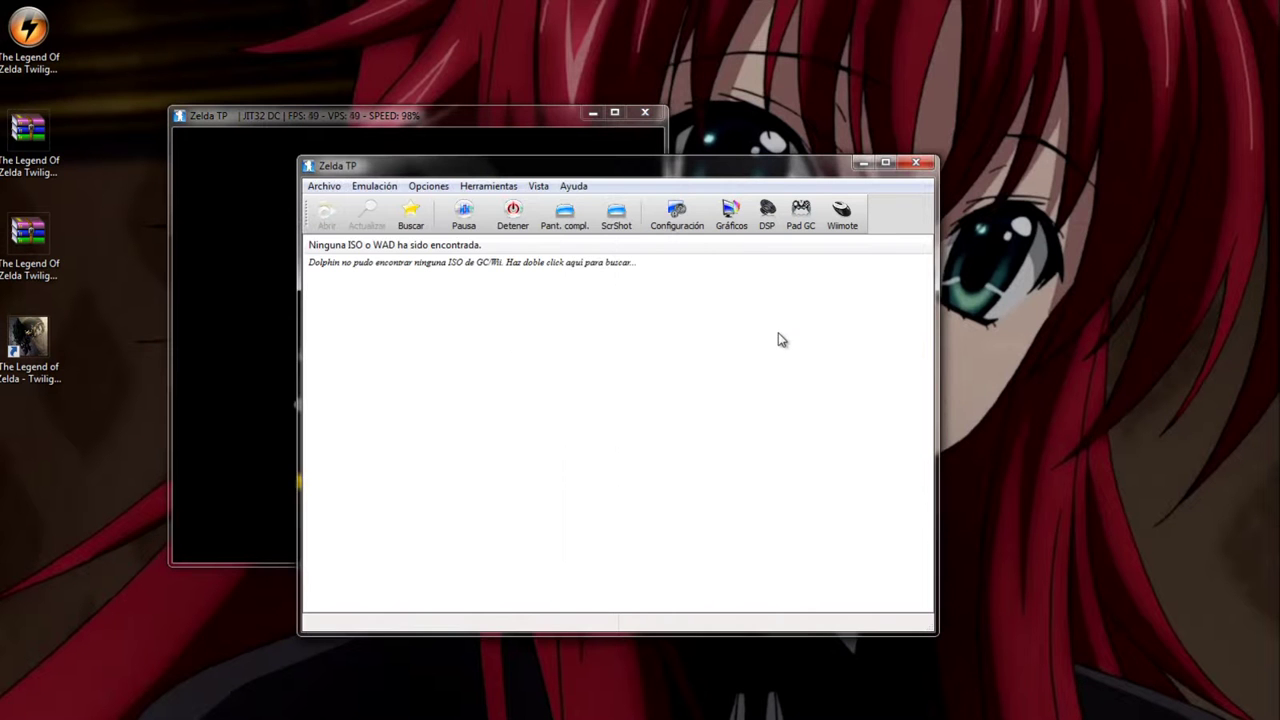
{"action": "left_click", "coordinate": [803, 212]}
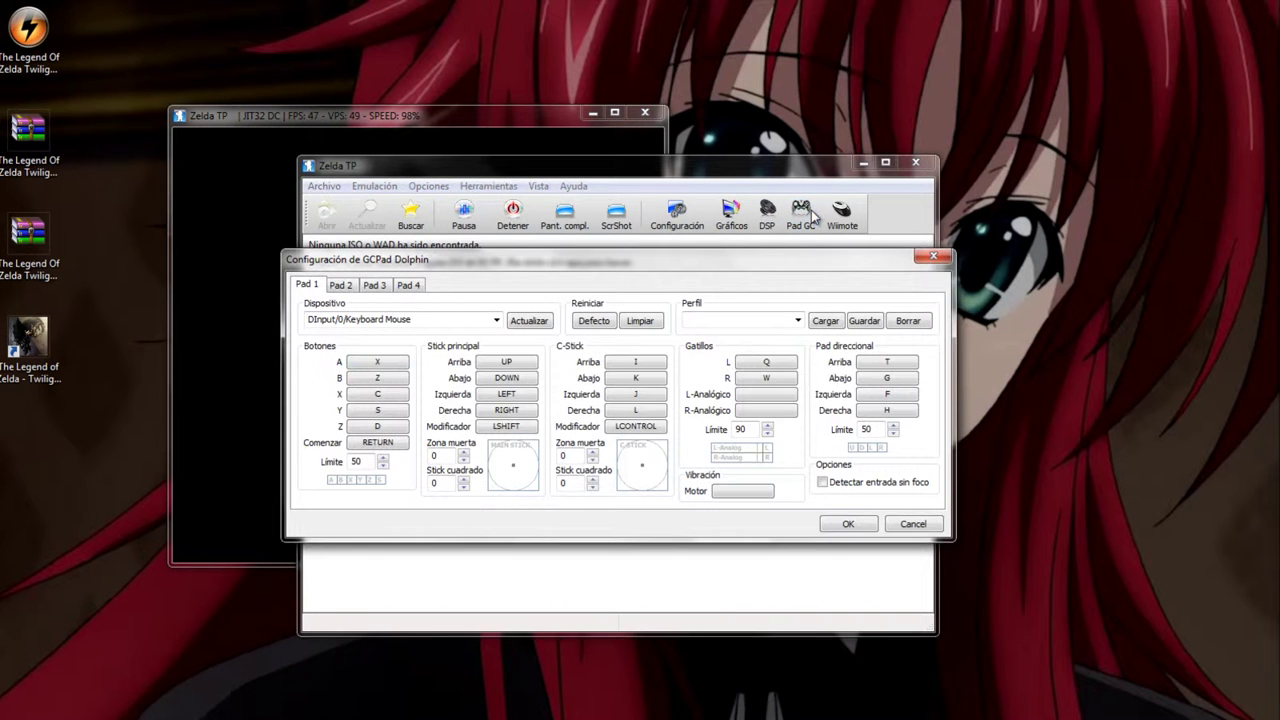
{"action": "left_click", "coordinate": [377, 365]}
{"action": "left_click", "coordinate": [377, 378]}
{"action": "key", "text": "s"}
{"action": "left_click", "coordinate": [388, 395]}
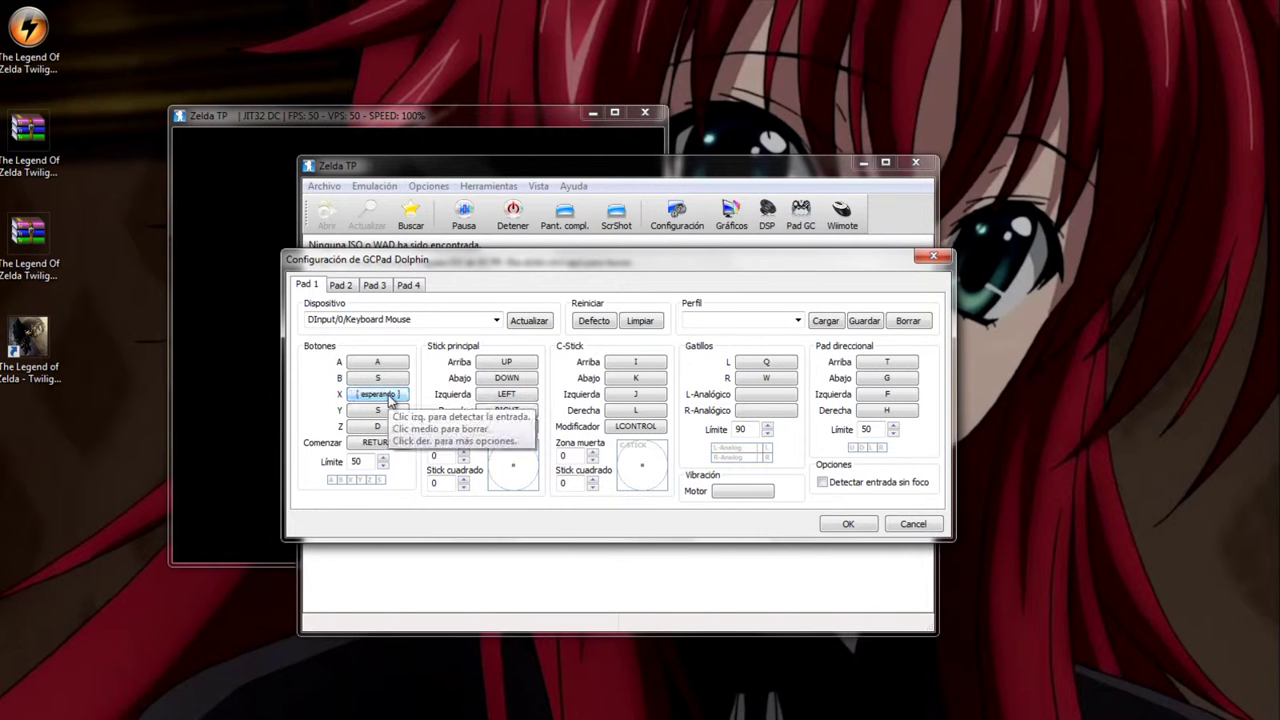
{"action": "key", "text": "x"}
{"action": "left_click", "coordinate": [389, 411]}
{"action": "key", "text": "w"}
{"action": "left_click", "coordinate": [377, 426]}
{"action": "key", "text": "z"}
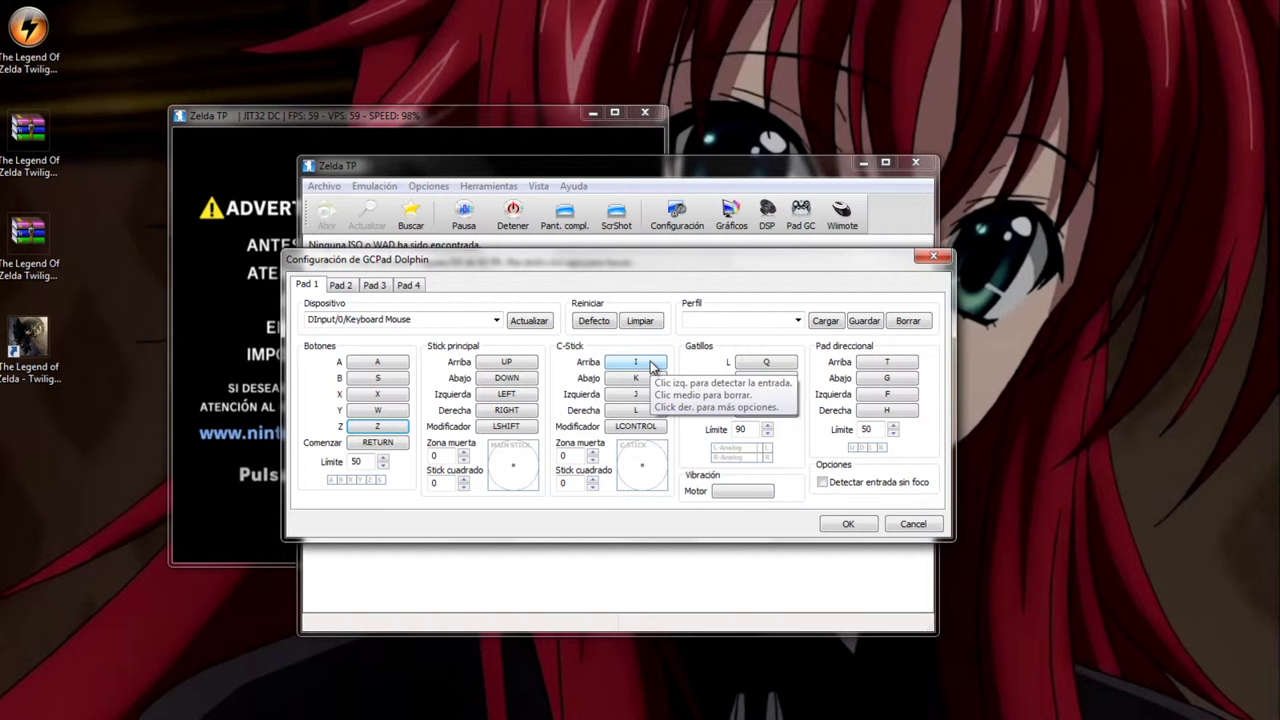
Map the directional pad's up, down, left and right to NUMPAD8, NUMPAD5, NUMPAD4 and NUMPAD6, and accept the pad configuration.
{"action": "left_click", "coordinate": [886, 362]}
{"action": "key", "text": "KP_8"}
{"action": "left_click", "coordinate": [886, 378]}
{"action": "key", "text": "KP_5"}
{"action": "left_click", "coordinate": [870, 398]}
{"action": "key", "text": "KP_4"}
{"action": "left_click", "coordinate": [886, 410]}
{"action": "key", "text": "KP_6"}
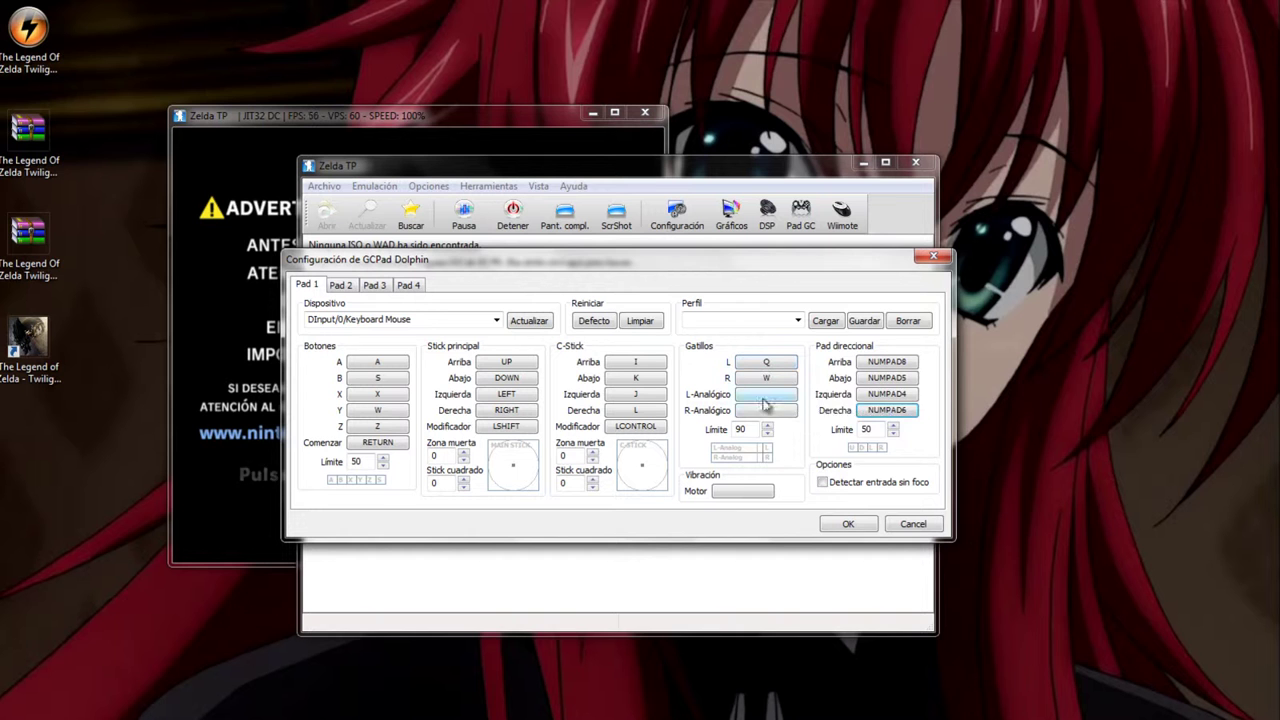
{"action": "left_click", "coordinate": [846, 525]}
Continue past the game's health and safety warning, and set the emulator's frame skip to 1.
{"action": "left_click", "coordinate": [281, 370]}
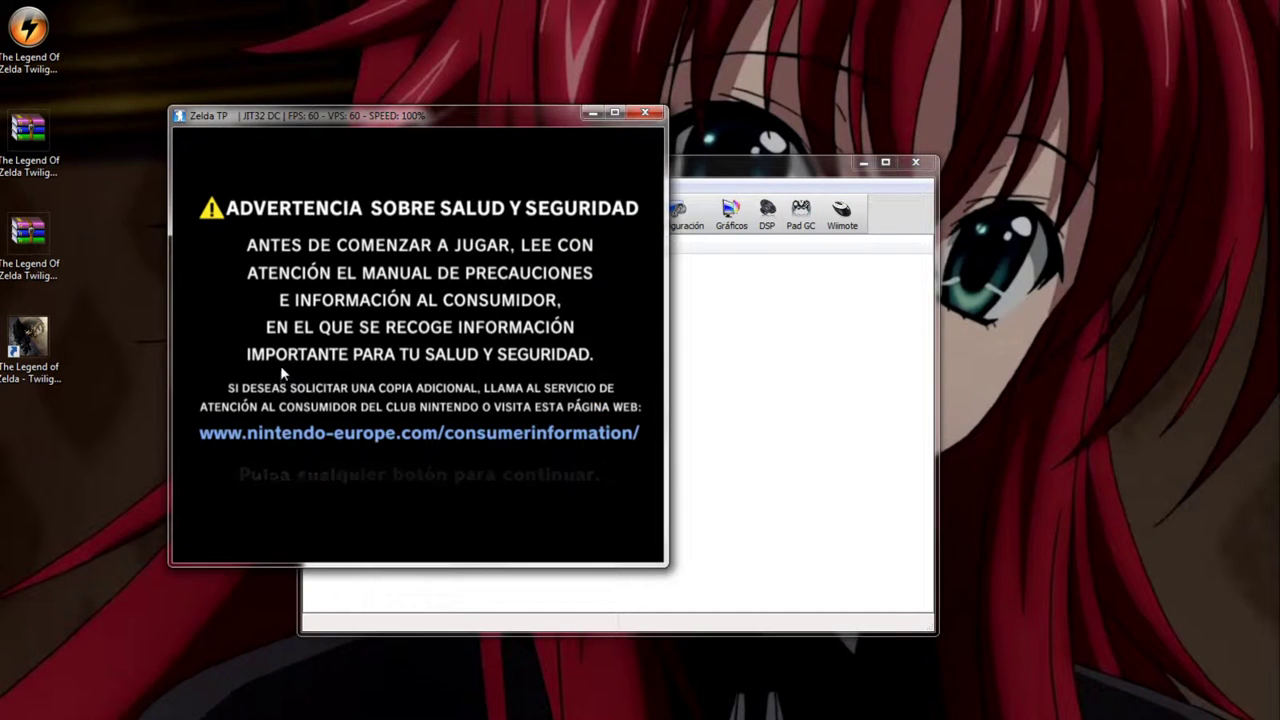
{"action": "key", "text": "Return"}
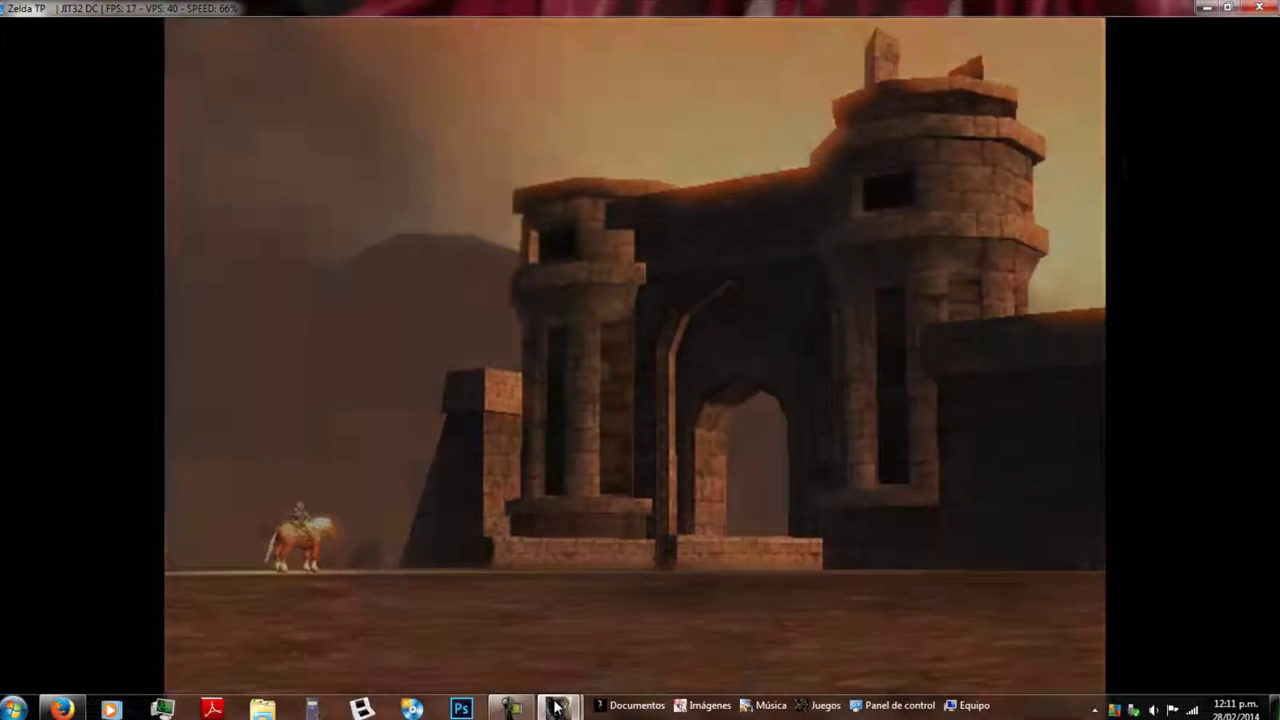
{"action": "mouse_move", "coordinate": [557, 708]}
{"action": "left_click", "coordinate": [465, 612]}
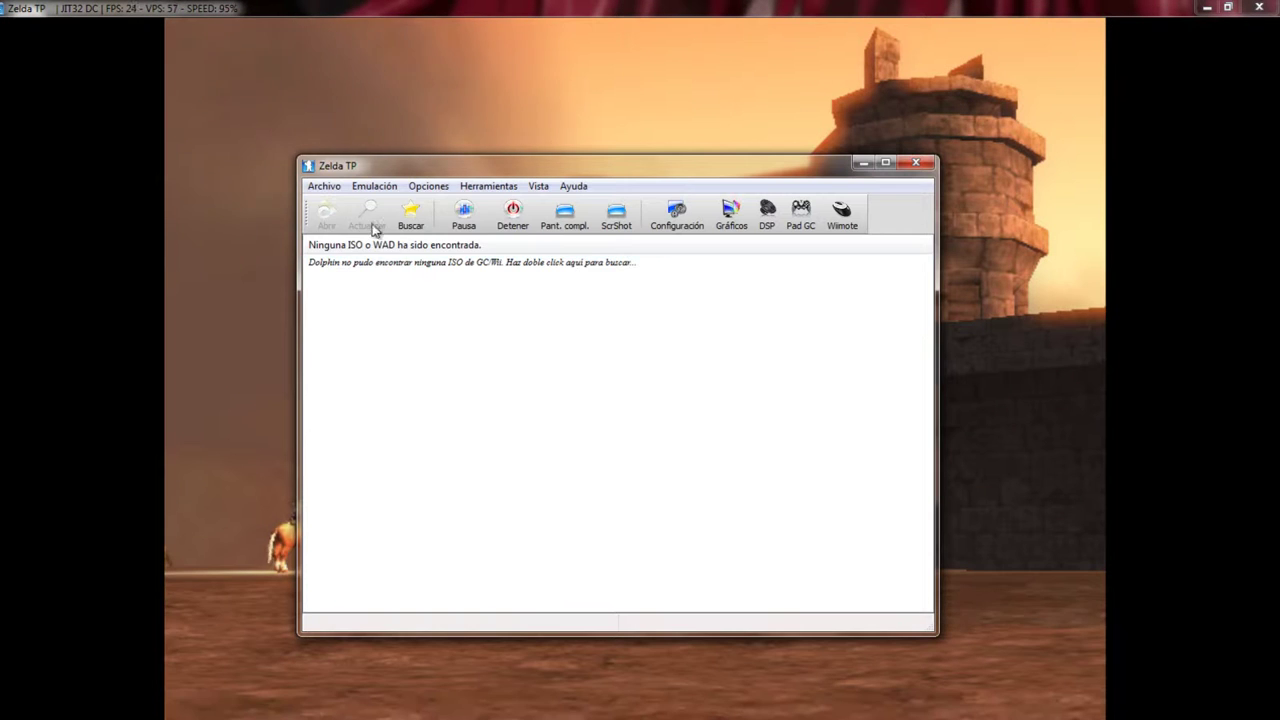
{"action": "left_click", "coordinate": [326, 186]}
{"action": "mouse_move", "coordinate": [373, 192]}
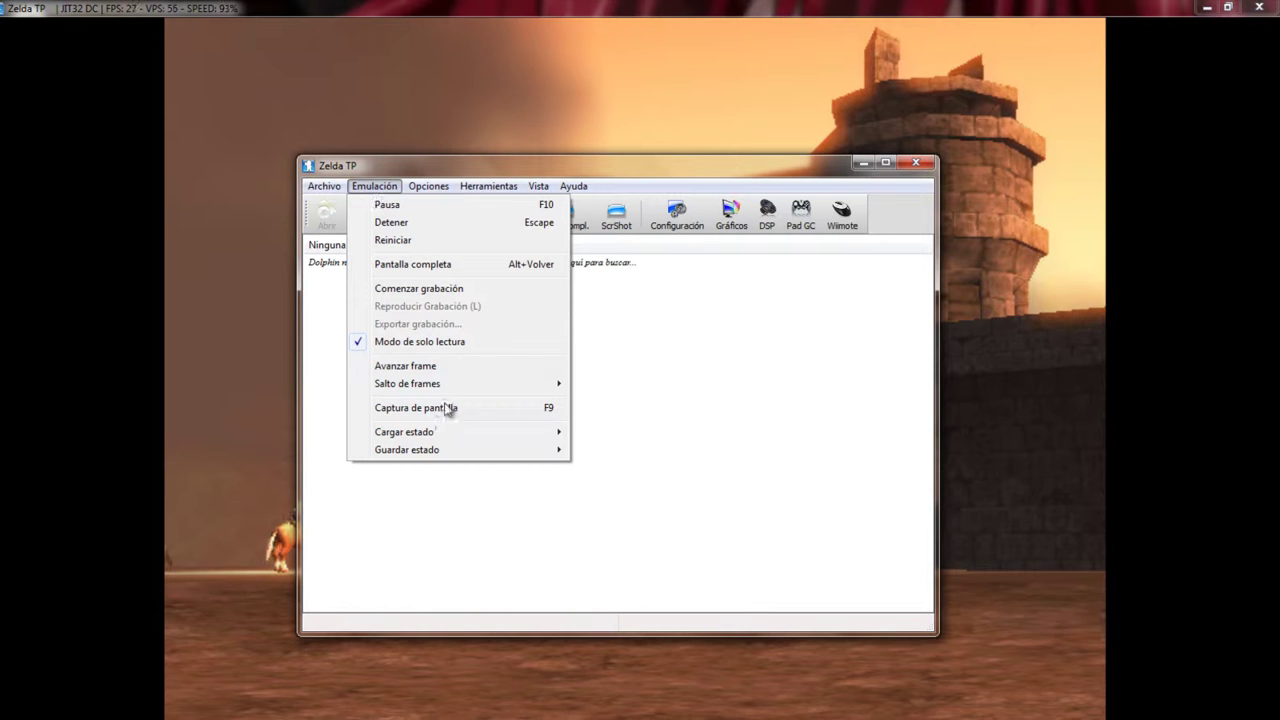
{"action": "mouse_move", "coordinate": [491, 434]}
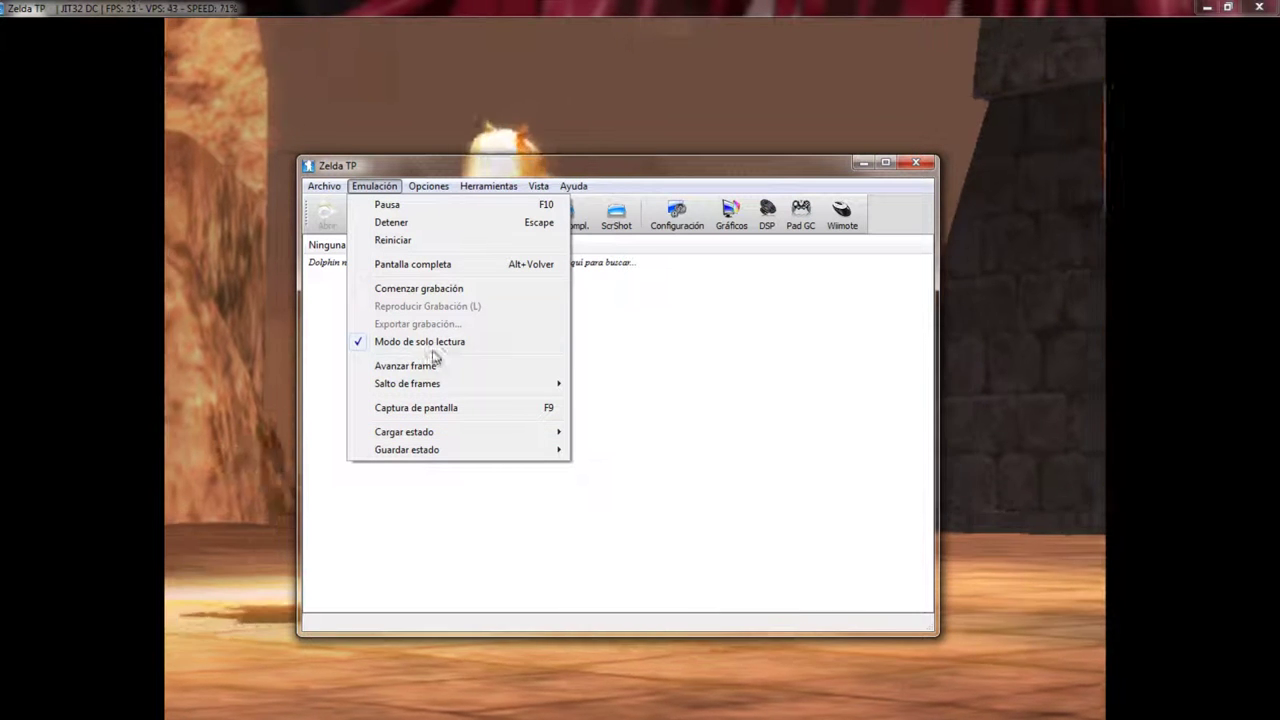
{"action": "mouse_move", "coordinate": [326, 186]}
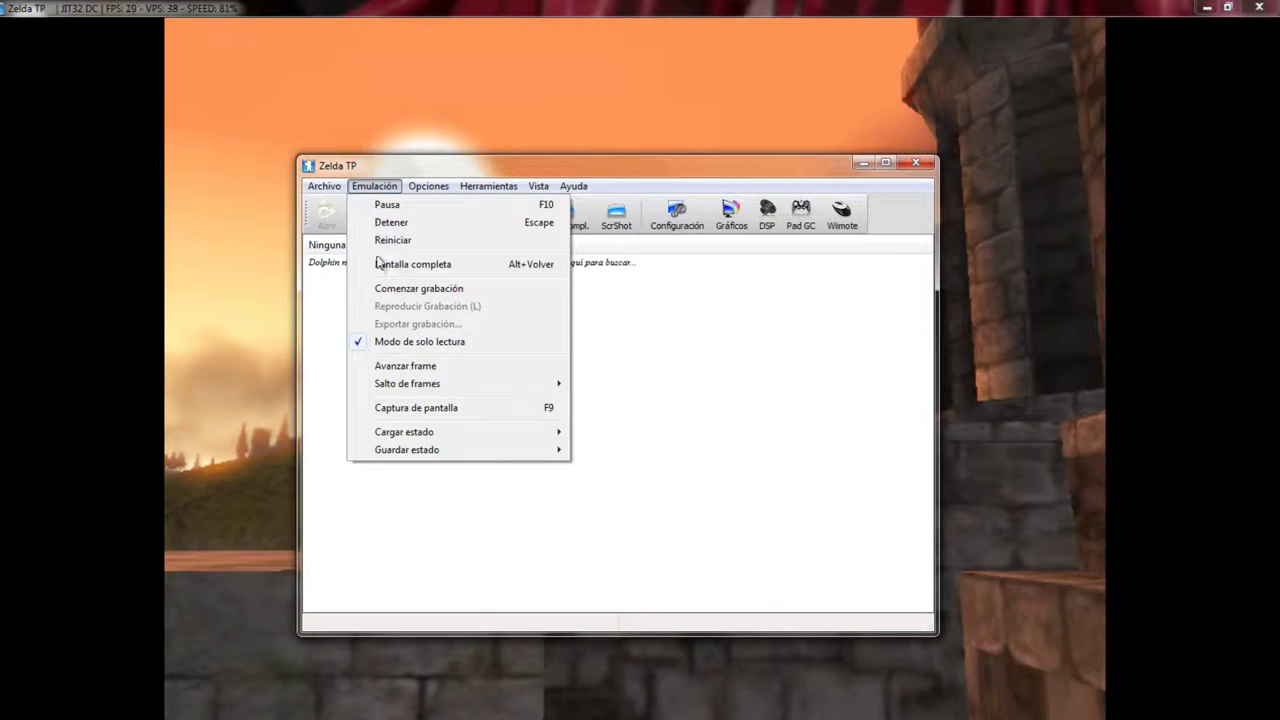
{"action": "mouse_move", "coordinate": [423, 383]}
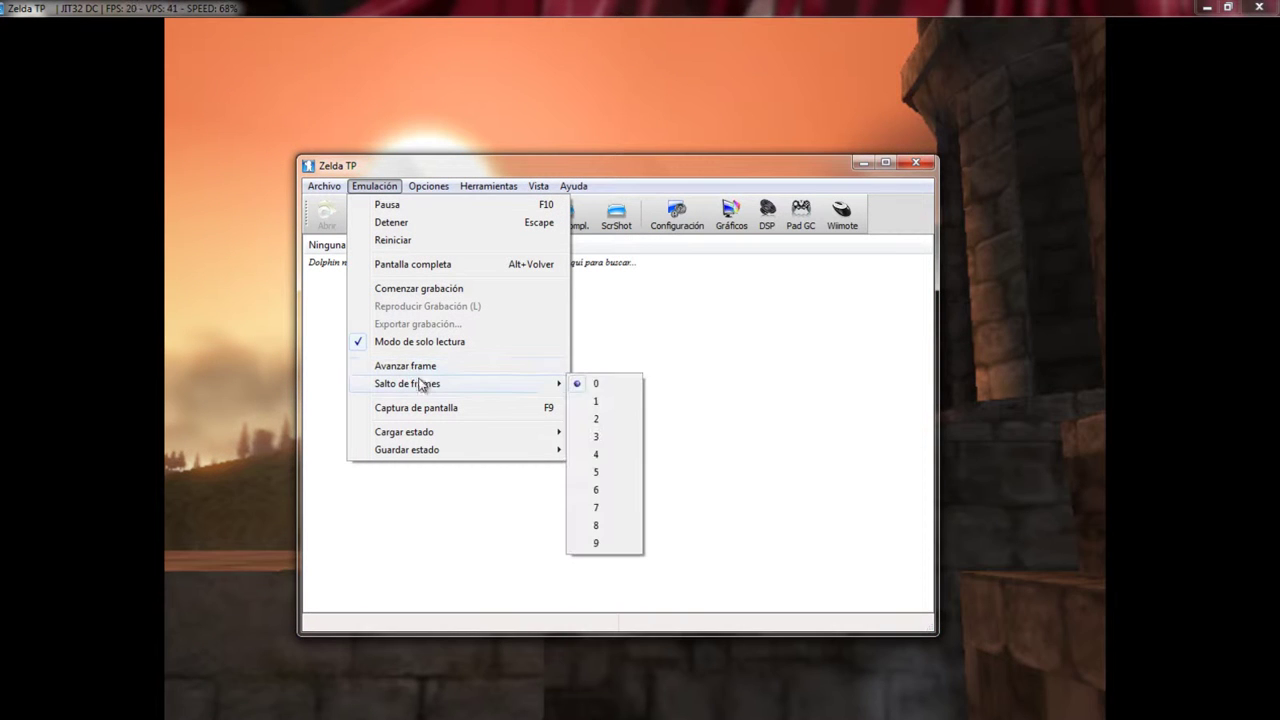
{"action": "left_click", "coordinate": [590, 402]}
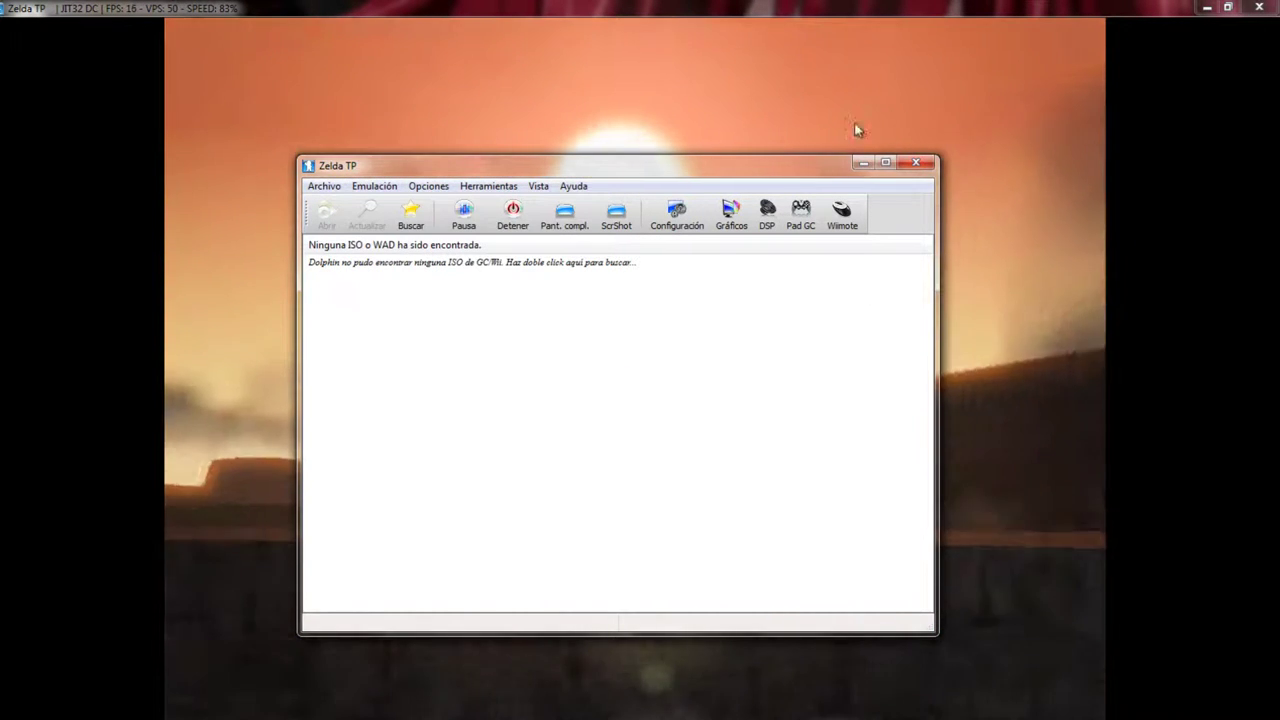
{"action": "left_click", "coordinate": [855, 124]}
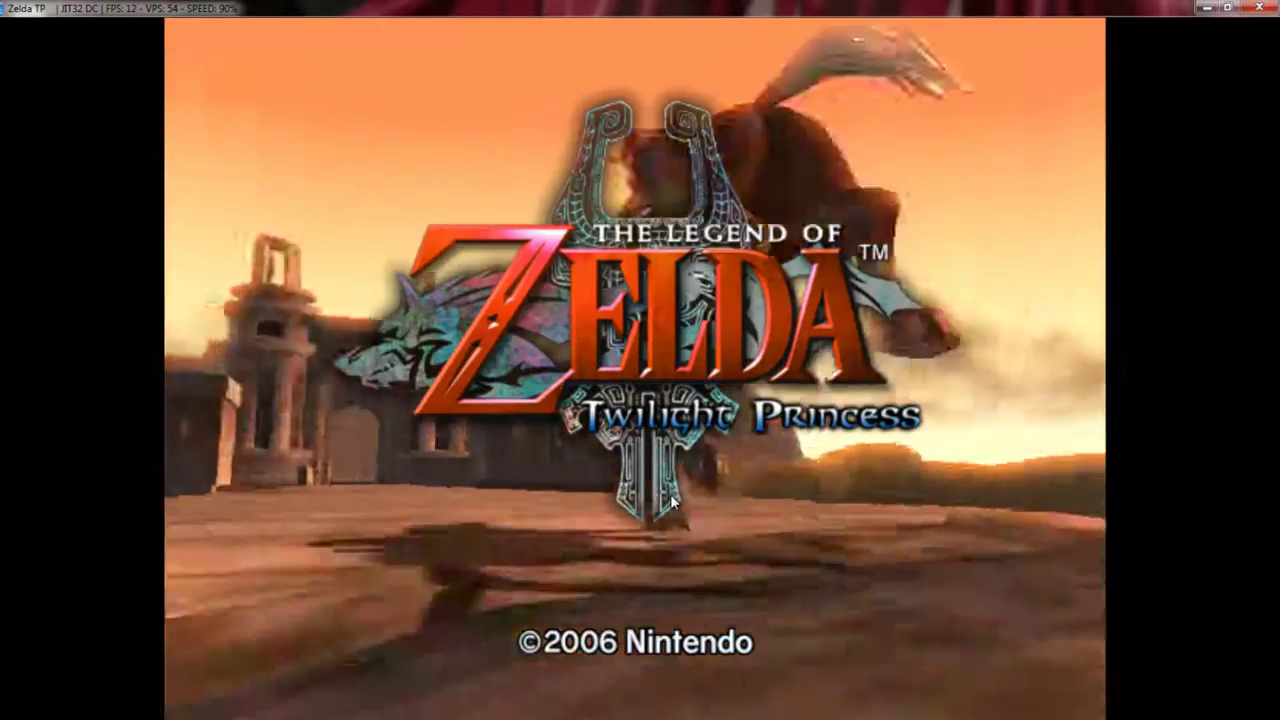
From the title screen, agree to create the game's file on the Slot A Memory Card and start a new quest log.
{"action": "key", "text": "Return"}
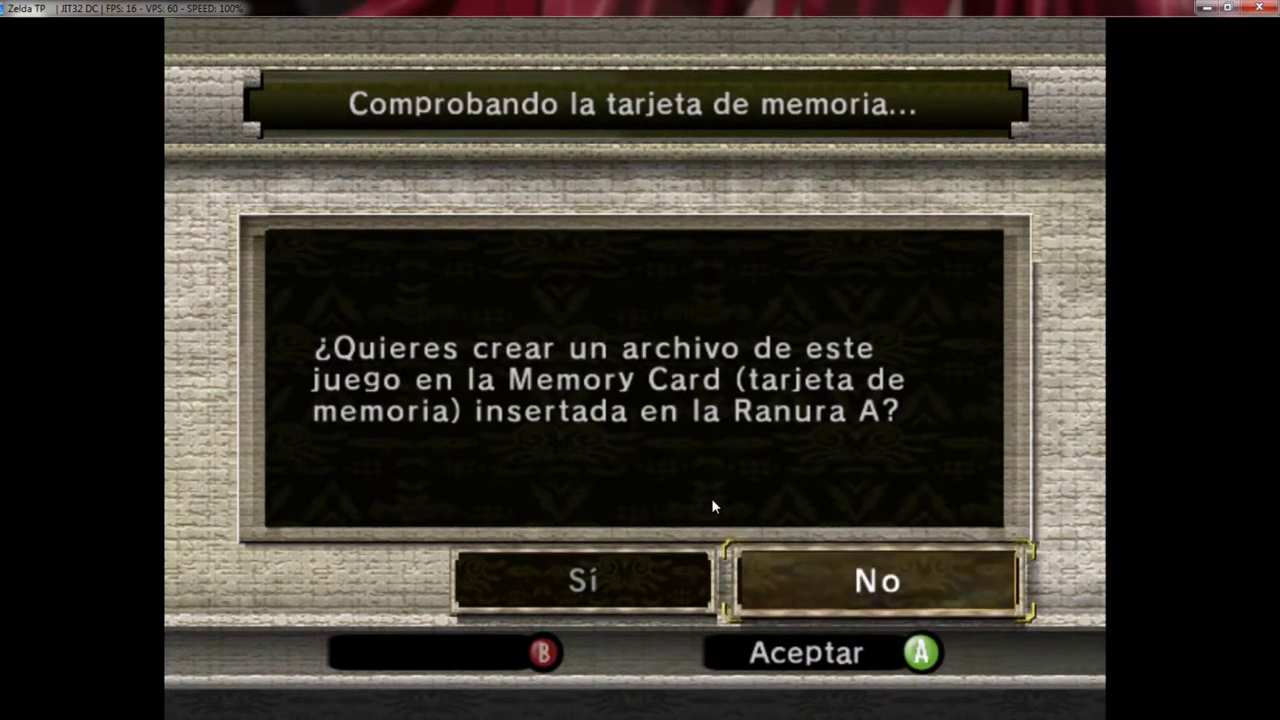
{"action": "key", "text": "Left"}
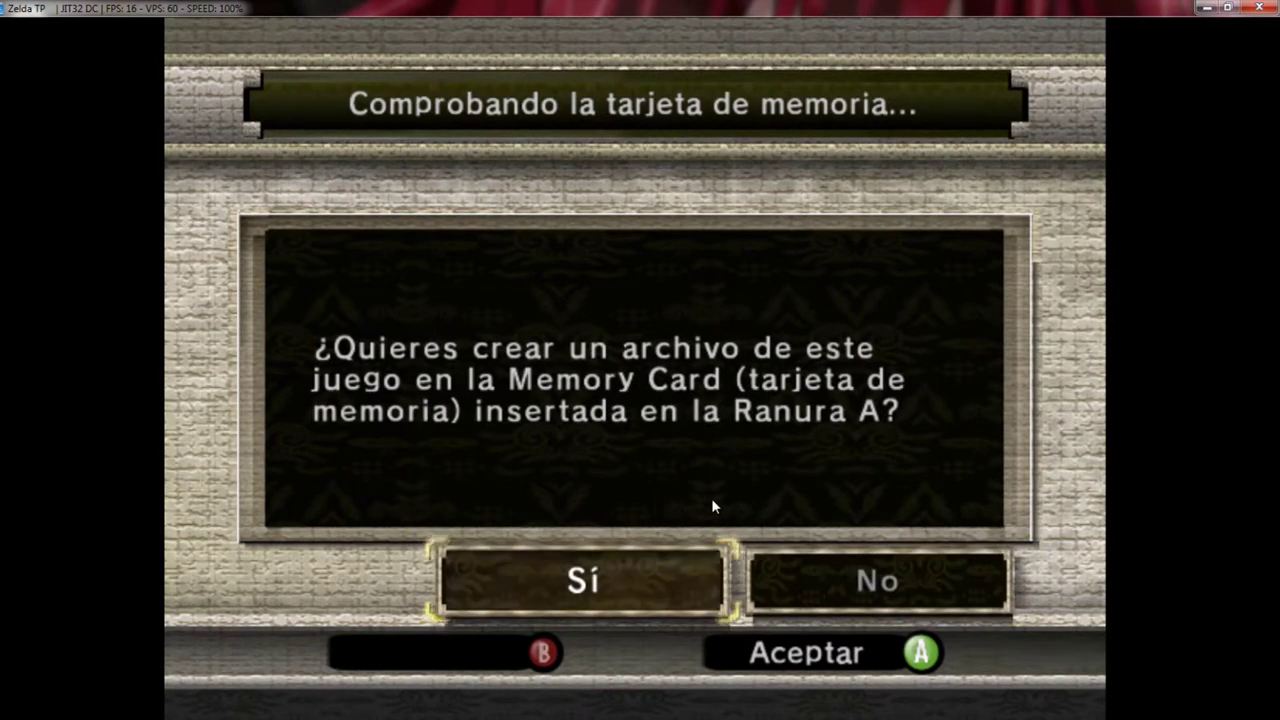
{"action": "key", "text": "x"}
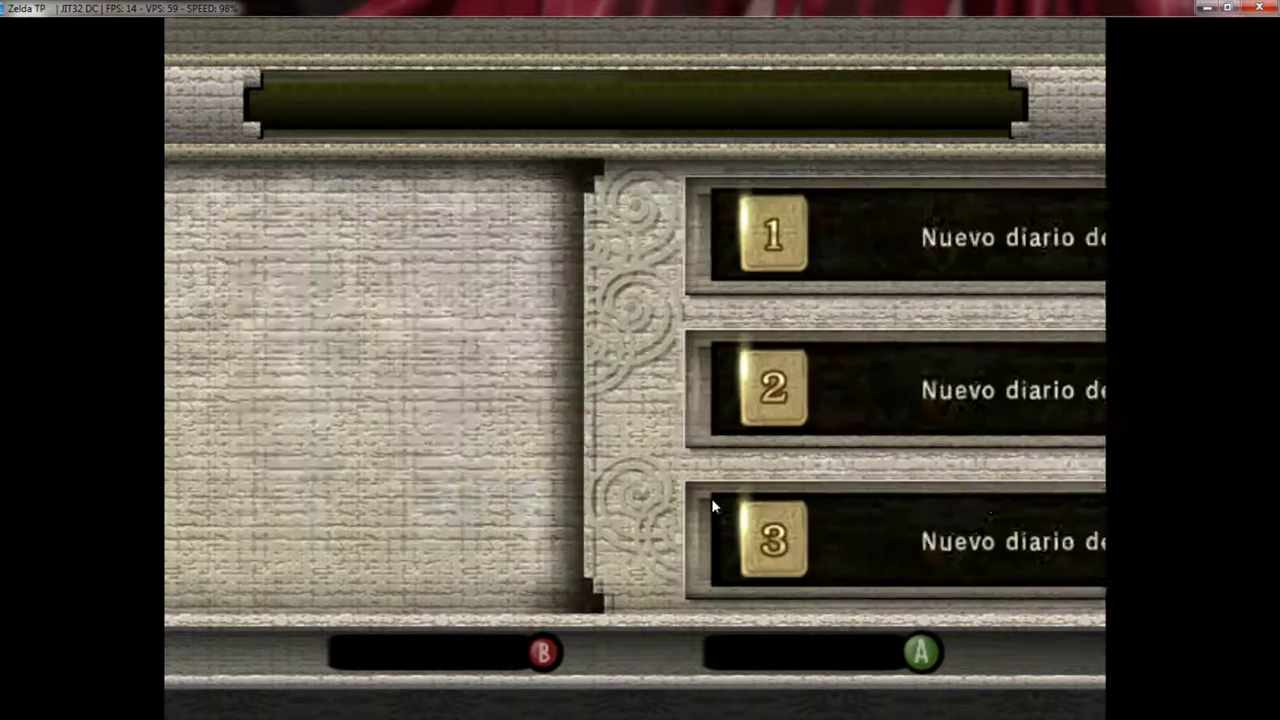
{"action": "key", "text": "x"}
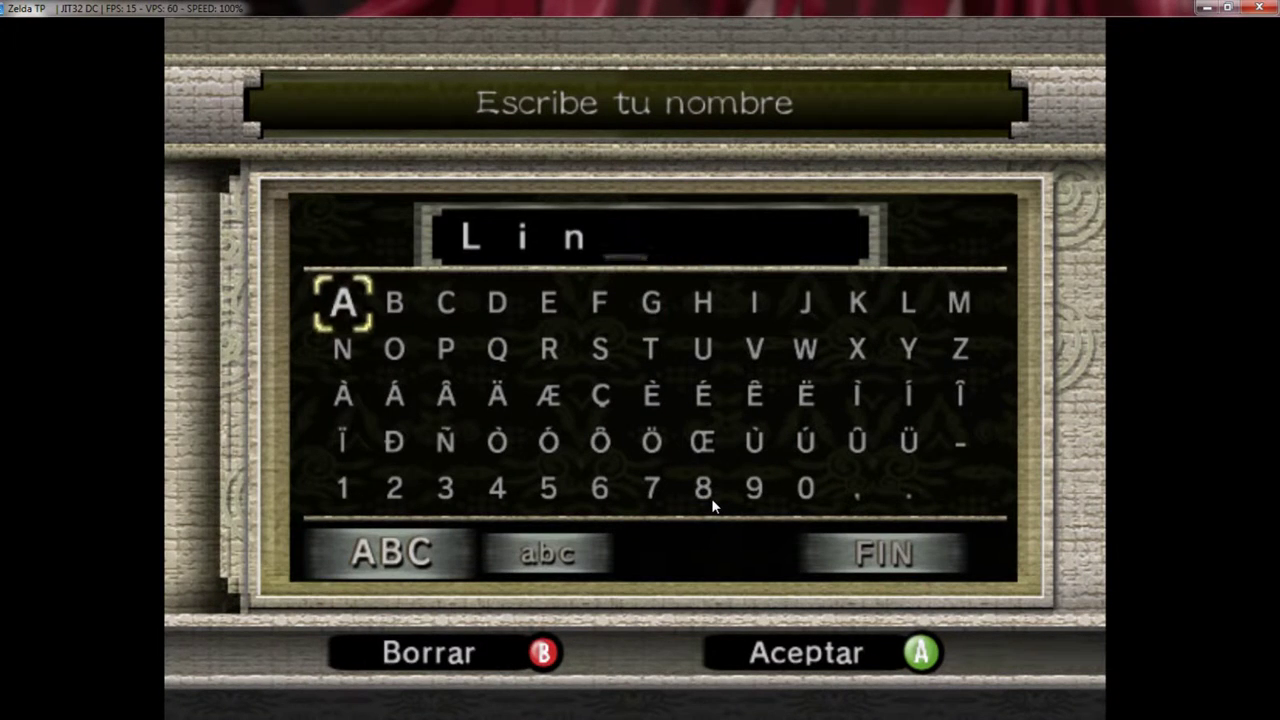
Replace the default hero name with the player's own name in capital letters and confirm it.
{"action": "key", "text": "z"}
{"action": "key", "text": "Right"}
{"action": "key", "text": "Right"}
{"action": "key", "text": "Right"}
{"action": "key", "text": "Right"}
{"action": "key", "text": "Right"}
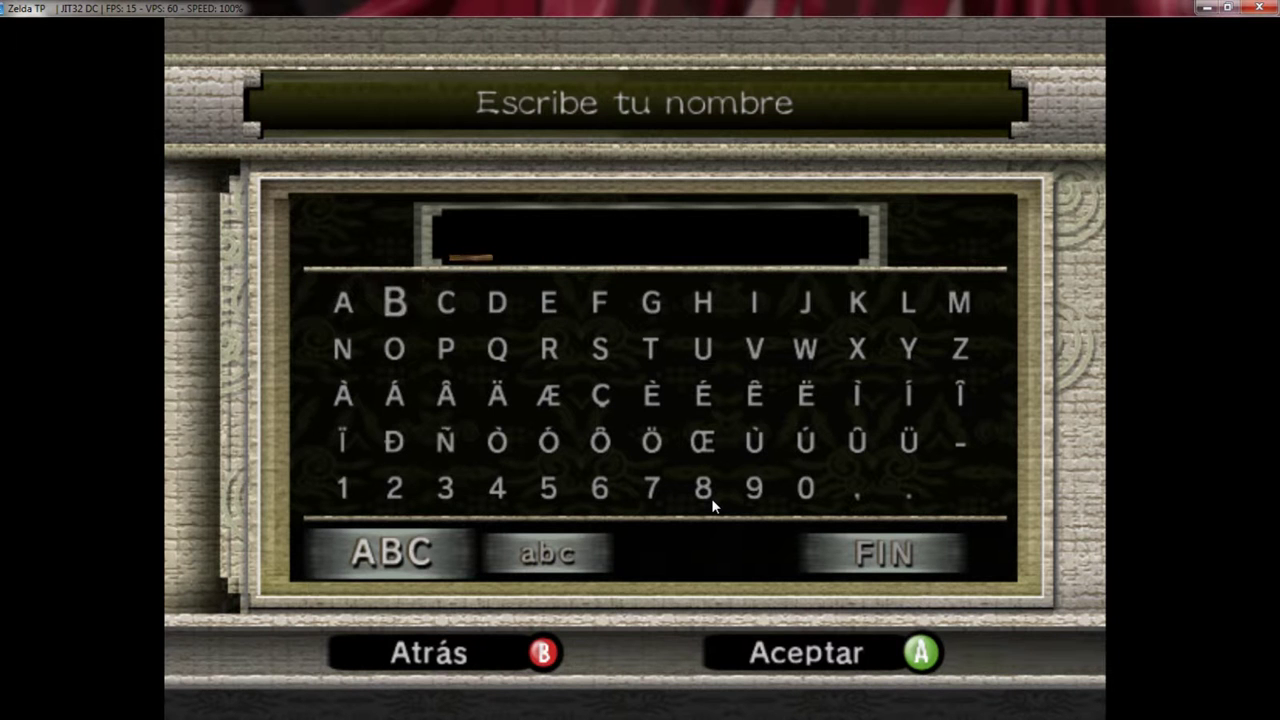
{"action": "key", "text": "Down"}
{"action": "key", "text": "x"}
{"action": "key", "text": "Left"}
{"action": "key", "text": "Left"}
{"action": "key", "text": "Left"}
{"action": "key", "text": "Left"}
{"action": "key", "text": "Left"}
{"action": "key", "text": "Up"}
{"action": "key", "text": "x"}
{"action": "key", "text": "Right"}
{"action": "key", "text": "Right"}
{"action": "key", "text": "Right"}
{"action": "key", "text": "Right"}
{"action": "key", "text": "Right"}
{"action": "key", "text": "Right"}
{"action": "key", "text": "Right"}
{"action": "key", "text": "Right"}
{"action": "key", "text": "x"}
{"action": "key", "text": "Down"}
{"action": "key", "text": "Left"}
{"action": "key", "text": "Left"}
{"action": "key", "text": "x"}
{"action": "key", "text": "Left"}
{"action": "key", "text": "Left"}
{"action": "key", "text": "Left"}
{"action": "key", "text": "Left"}
{"action": "key", "text": "Left"}
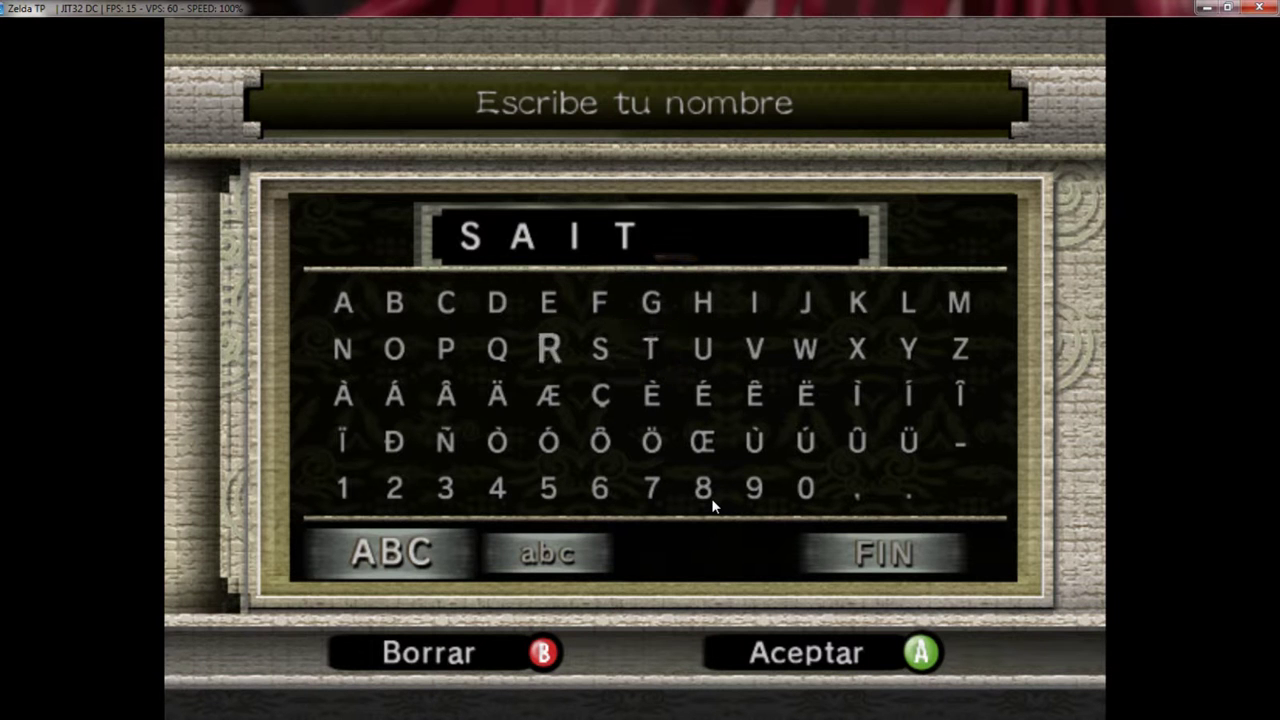
{"action": "key", "text": "Right"}
{"action": "key", "text": "Right"}
{"action": "key", "text": "Right"}
{"action": "key", "text": "Right"}
{"action": "key", "text": "Right"}
{"action": "key", "text": "Right"}
{"action": "key", "text": "Right"}
{"action": "key", "text": "Right"}
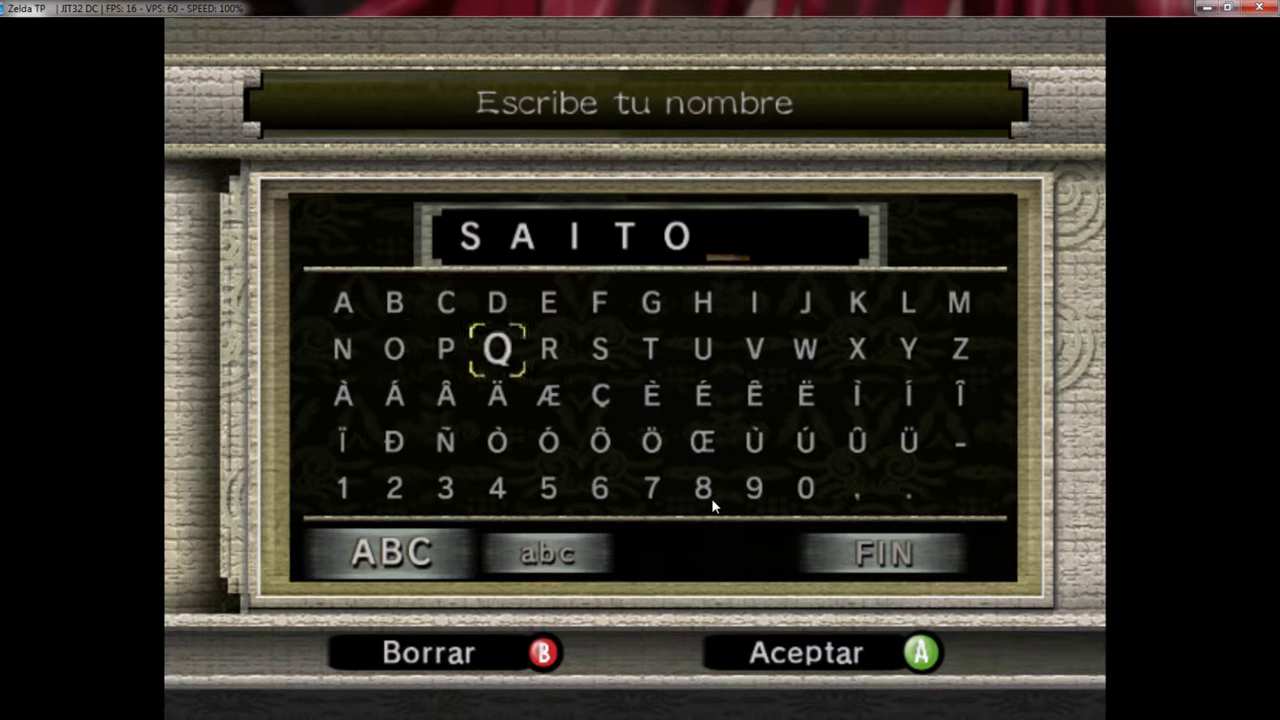
{"action": "key", "text": "Down"}
{"action": "key", "text": "Down"}
{"action": "key", "text": "Down"}
{"action": "key", "text": "Down"}
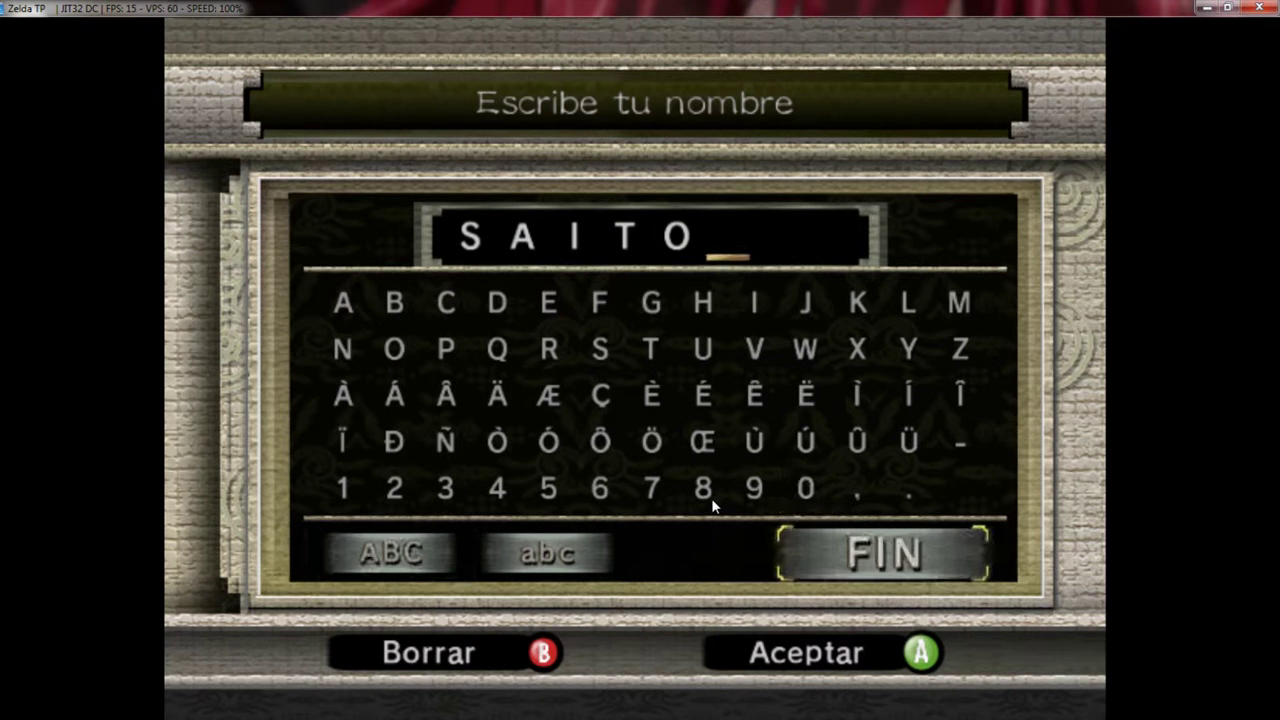
{"action": "key", "text": "x"}
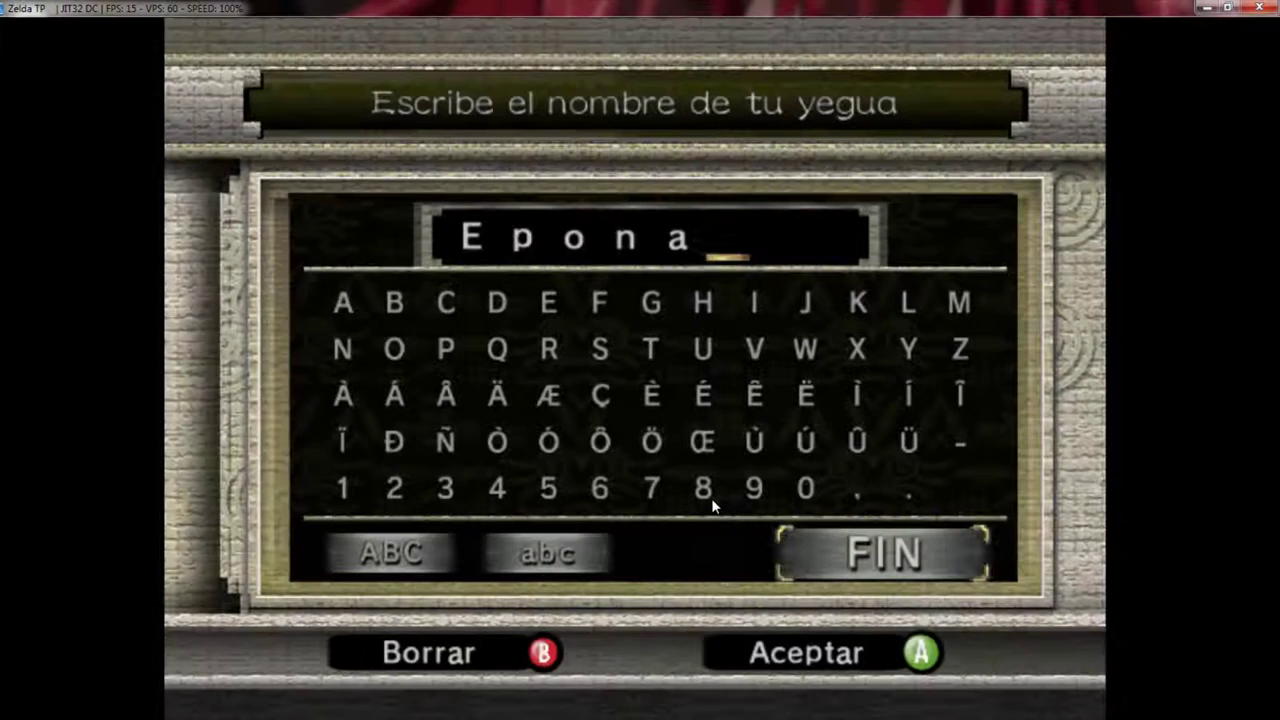
Keep Epona as the mare's name and confirm the television settings to begin the adventure.
{"action": "key", "text": "Up"}
{"action": "key", "text": "Up"}
{"action": "key", "text": "Up"}
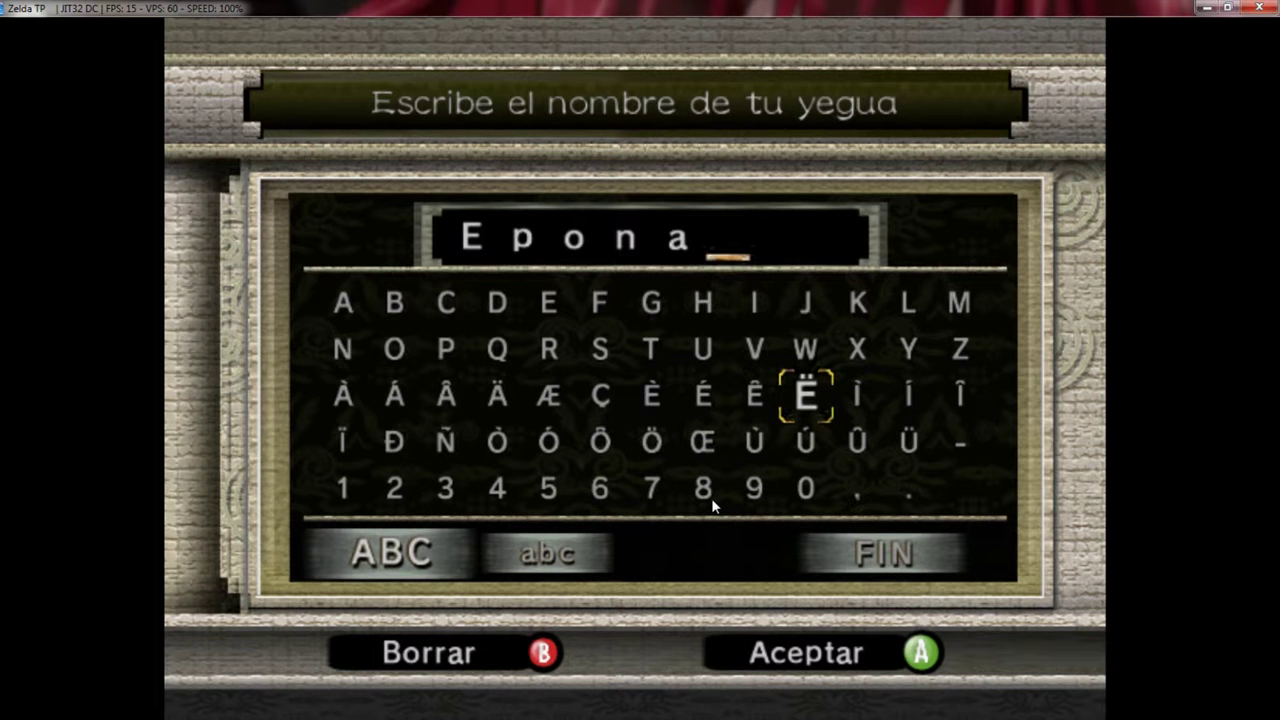
{"action": "key", "text": "Down"}
{"action": "key", "text": "Down"}
{"action": "key", "text": "Down"}
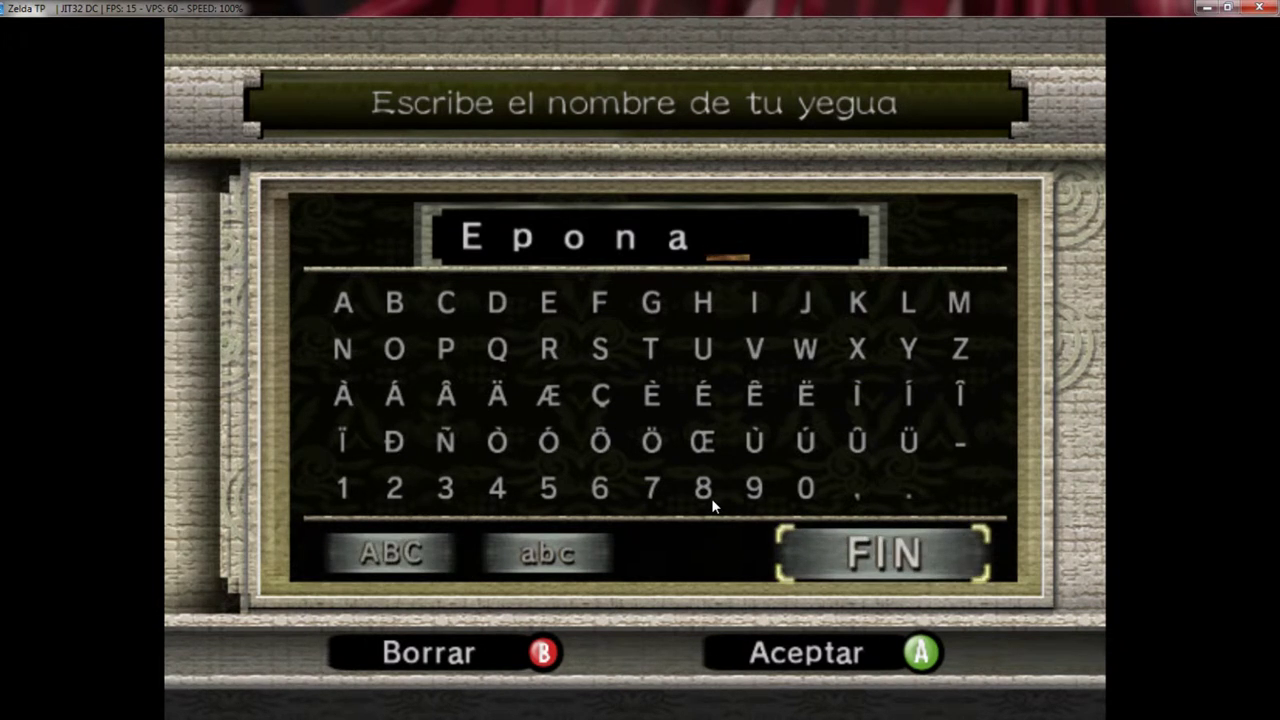
{"action": "key", "text": "x"}
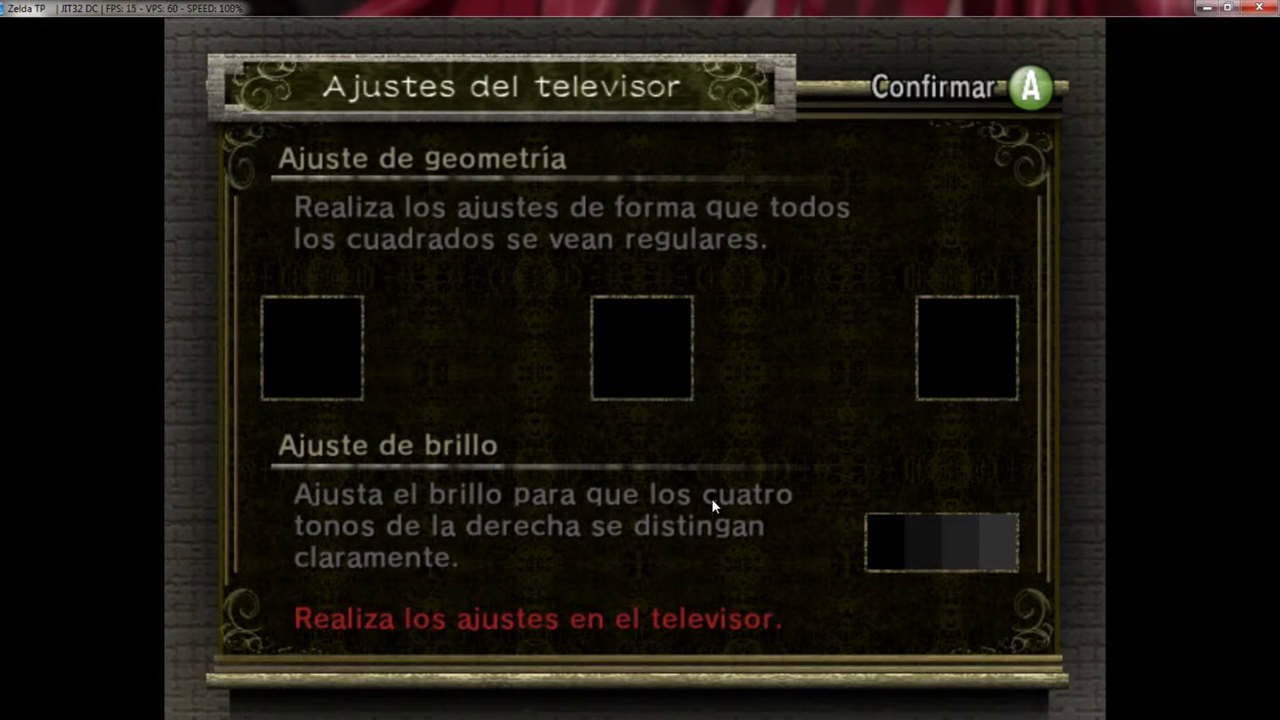
{"action": "key", "text": "x"}
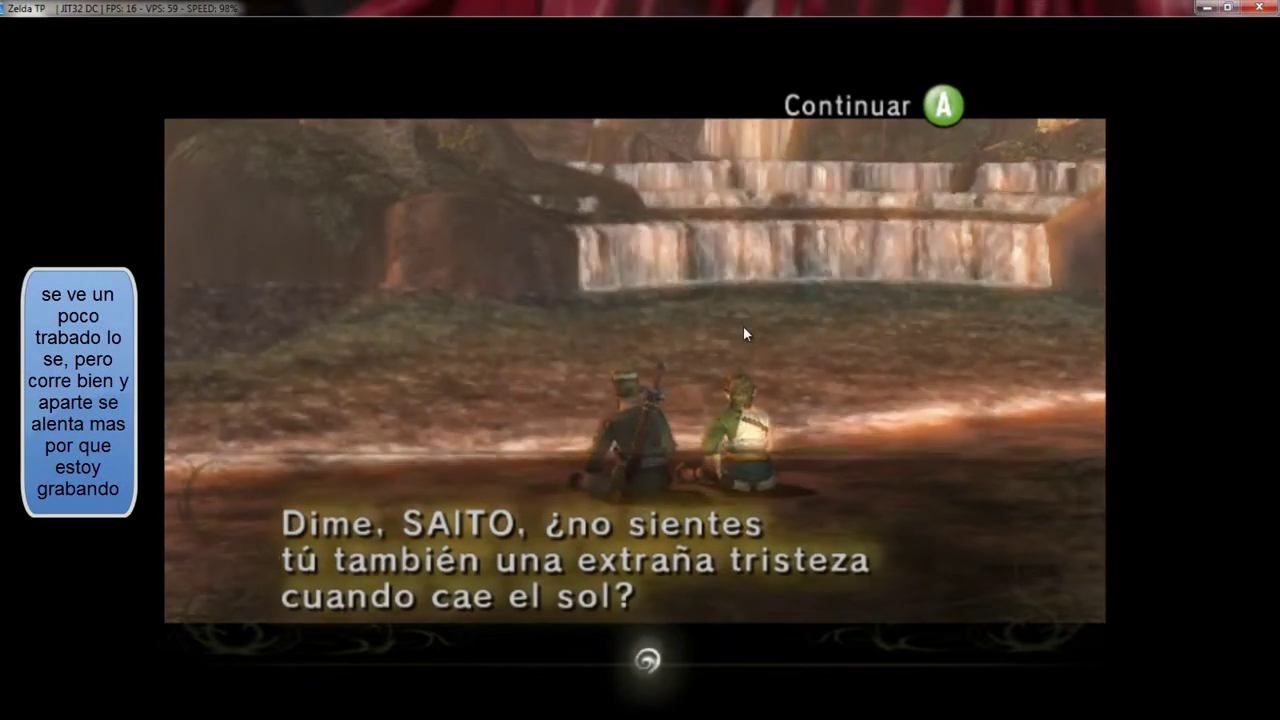
Close the running game and the emulator's main window.
{"action": "left_click", "coordinate": [1252, 10]}
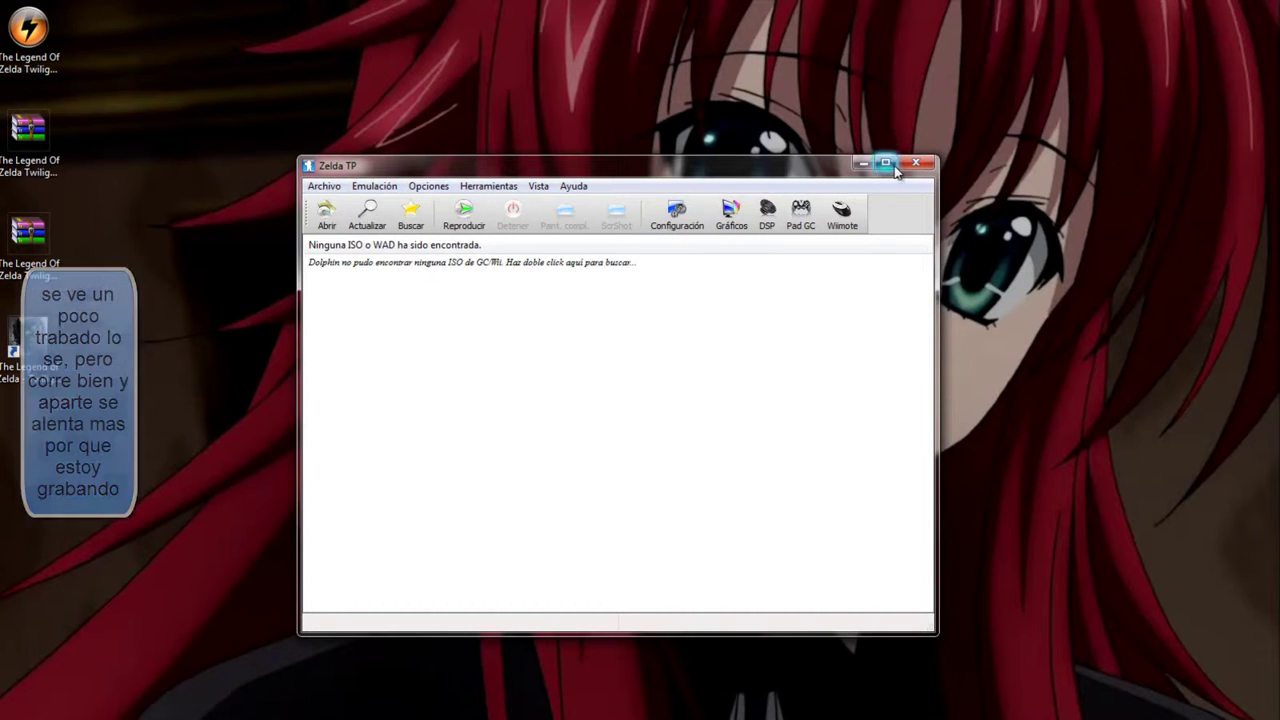
{"action": "left_click", "coordinate": [915, 162]}
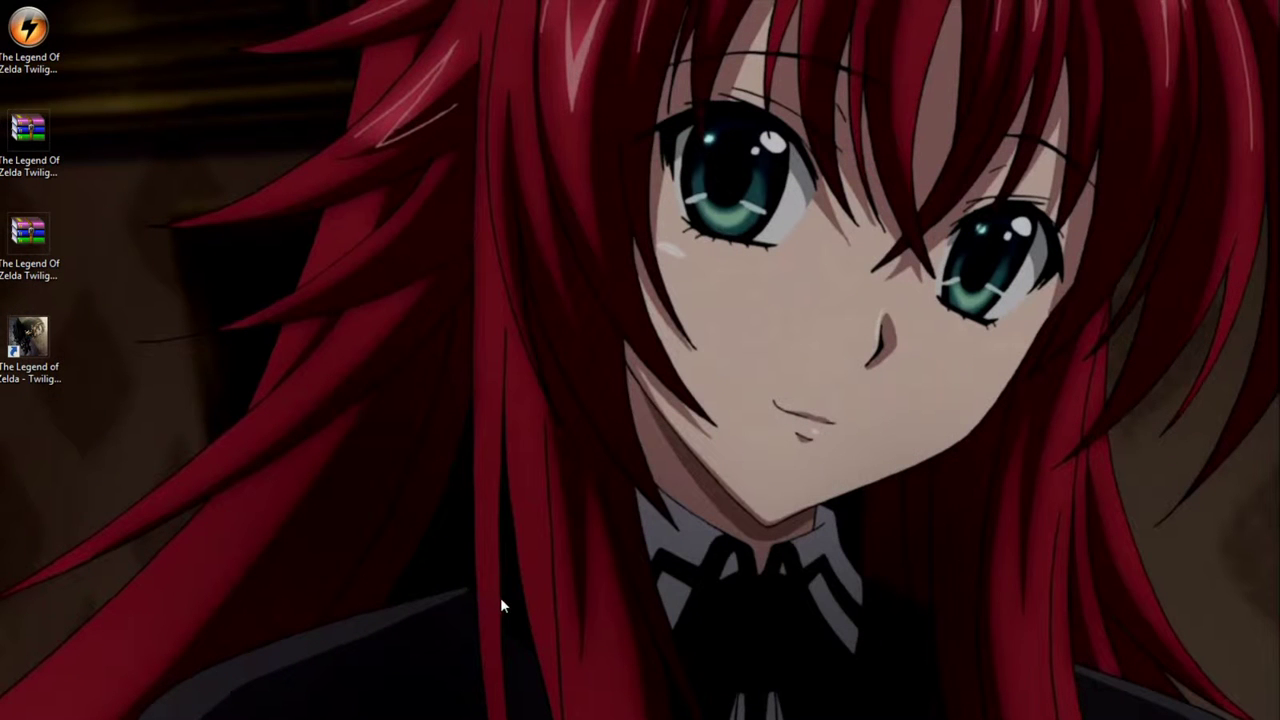
{"action": "left_click", "coordinate": [1220, 708]}
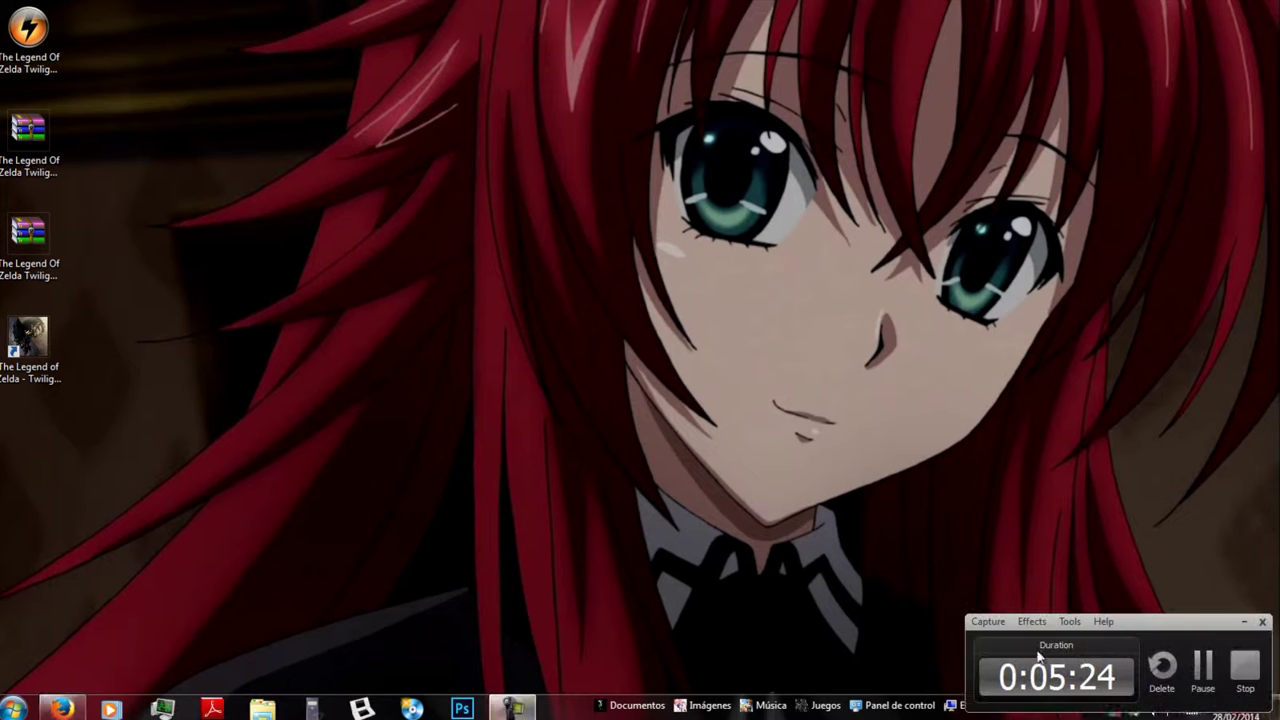
{"action": "left_click", "coordinate": [1218, 676]}
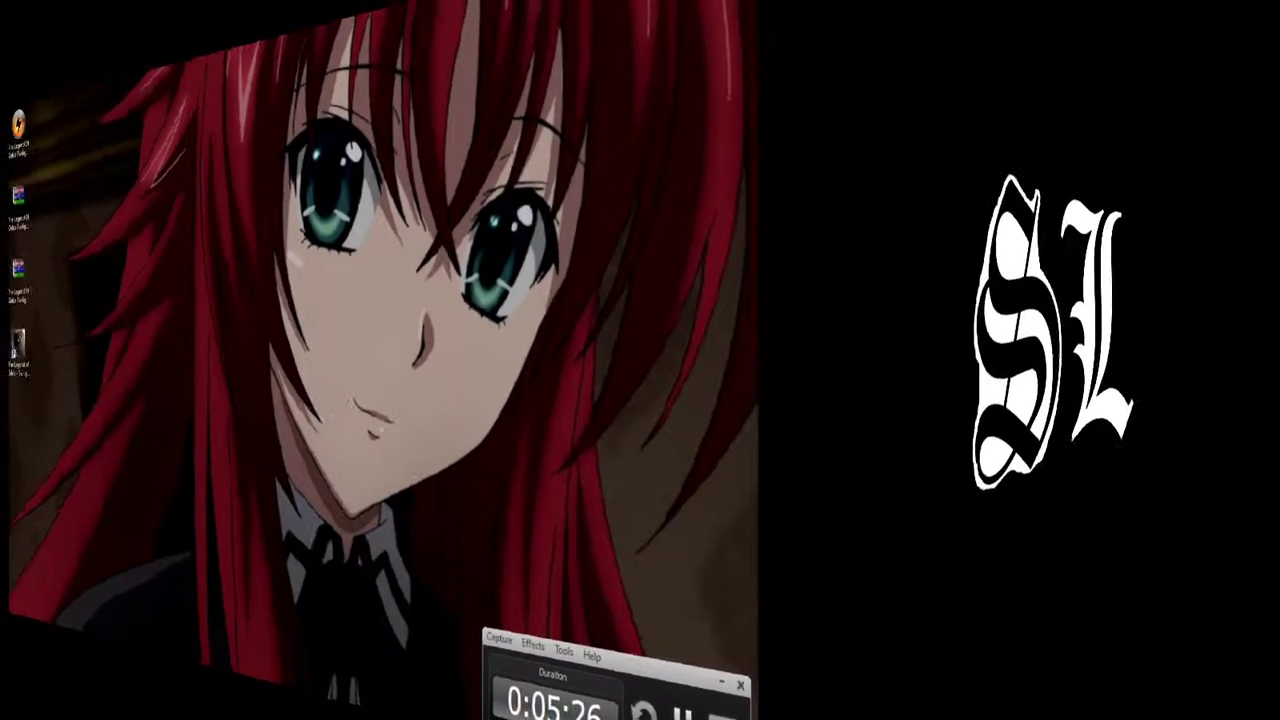